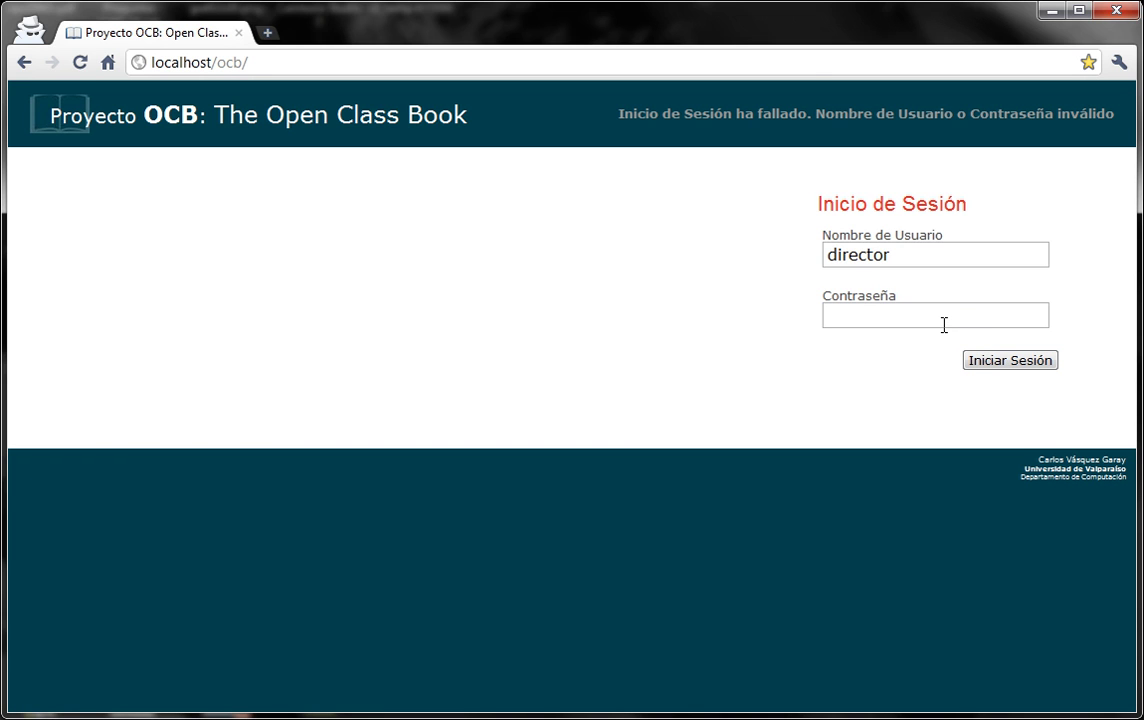
Enter the director account's password and sign in.
{"action": "left_click", "coordinate": [943, 325]}
{"action": "type", "text": "1234"}
{"action": "left_click", "coordinate": [990, 366]}
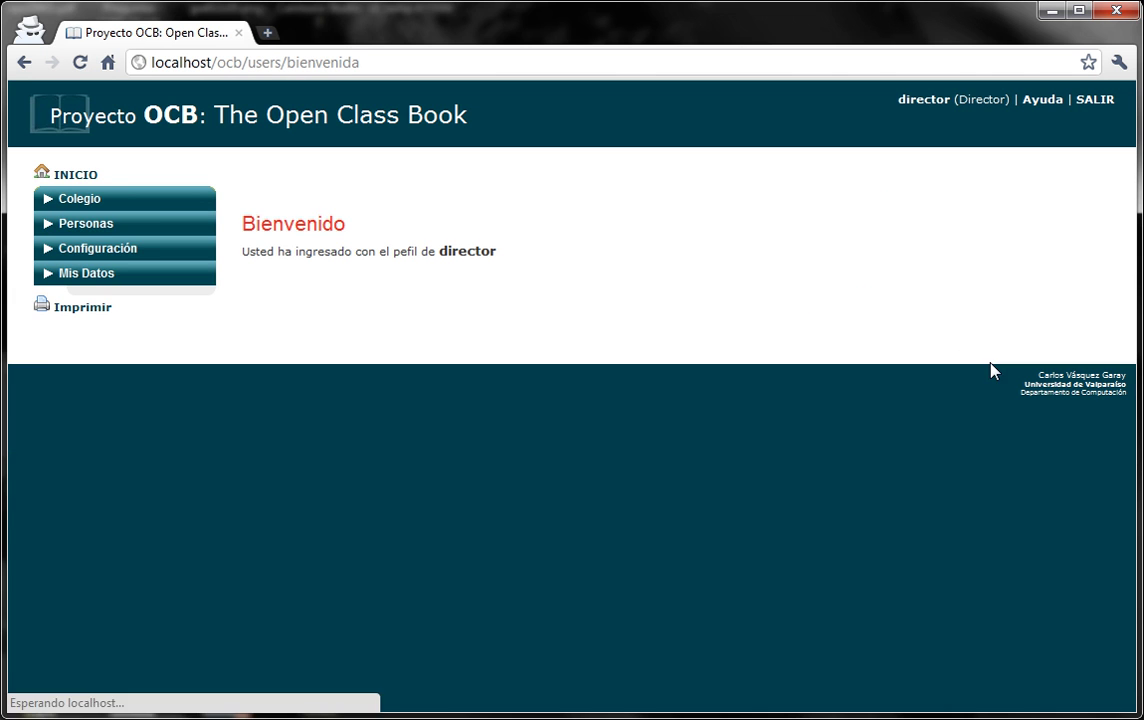
Browse the Colegio, Personas, Configuración and Mis Datos menus, then open Personas > Apoderados.
{"action": "left_click", "coordinate": [181, 209]}
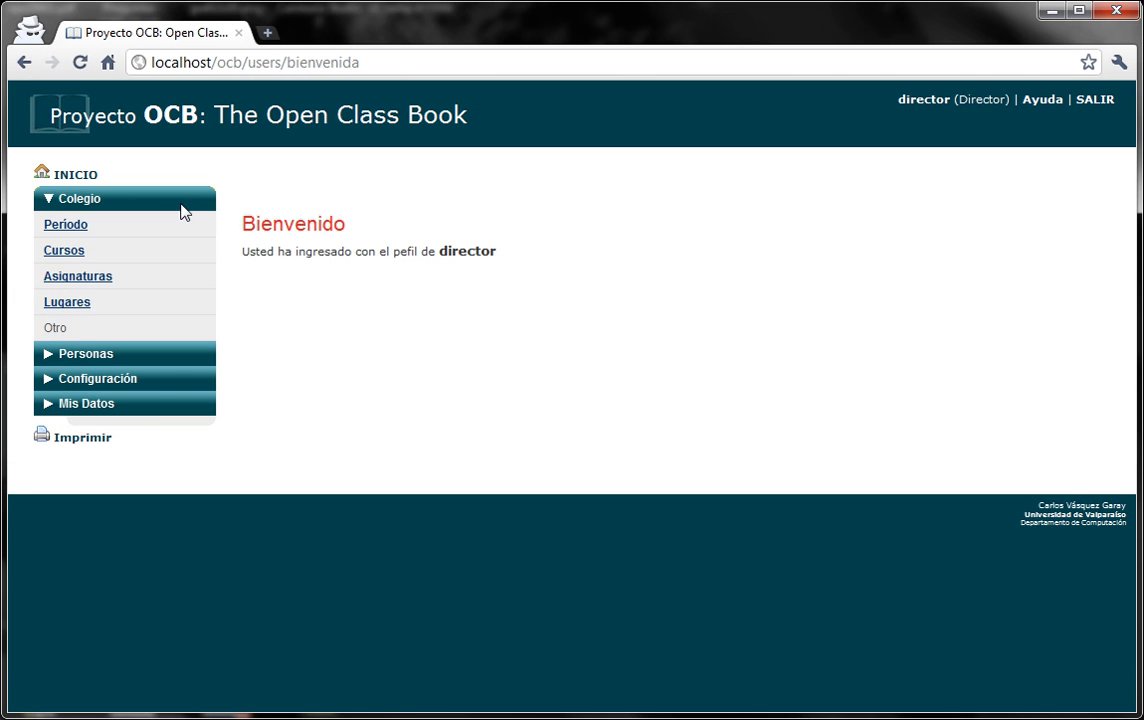
{"action": "left_click", "coordinate": [181, 207]}
{"action": "left_click", "coordinate": [166, 222]}
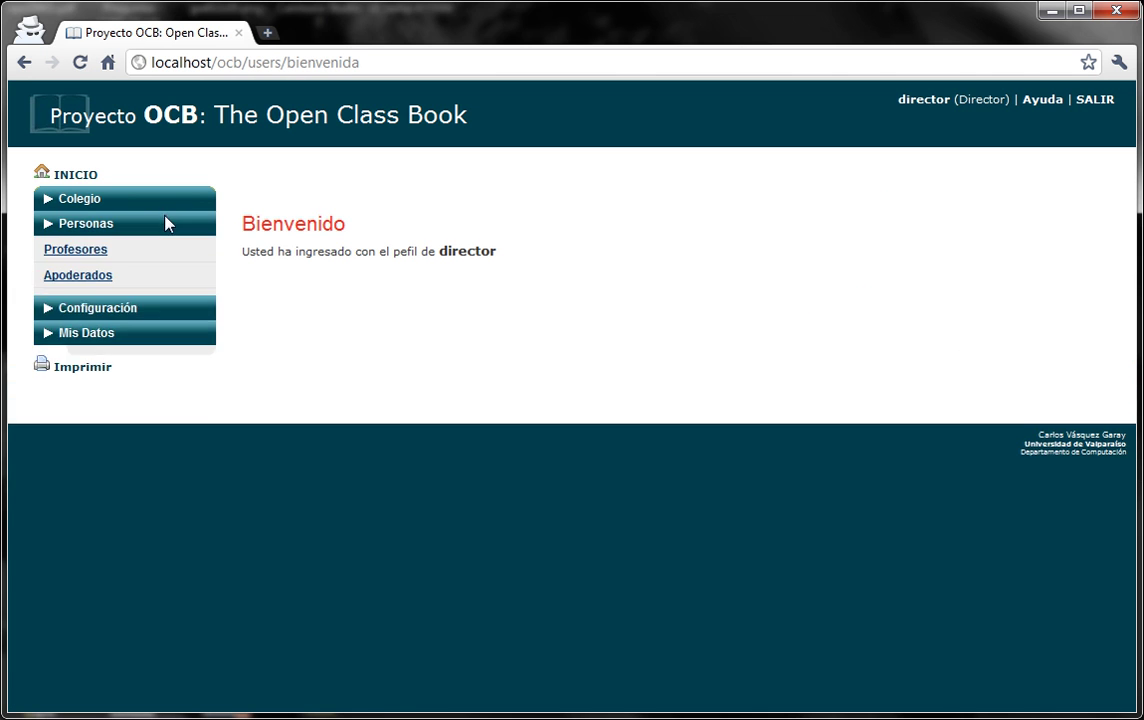
{"action": "left_click", "coordinate": [166, 224]}
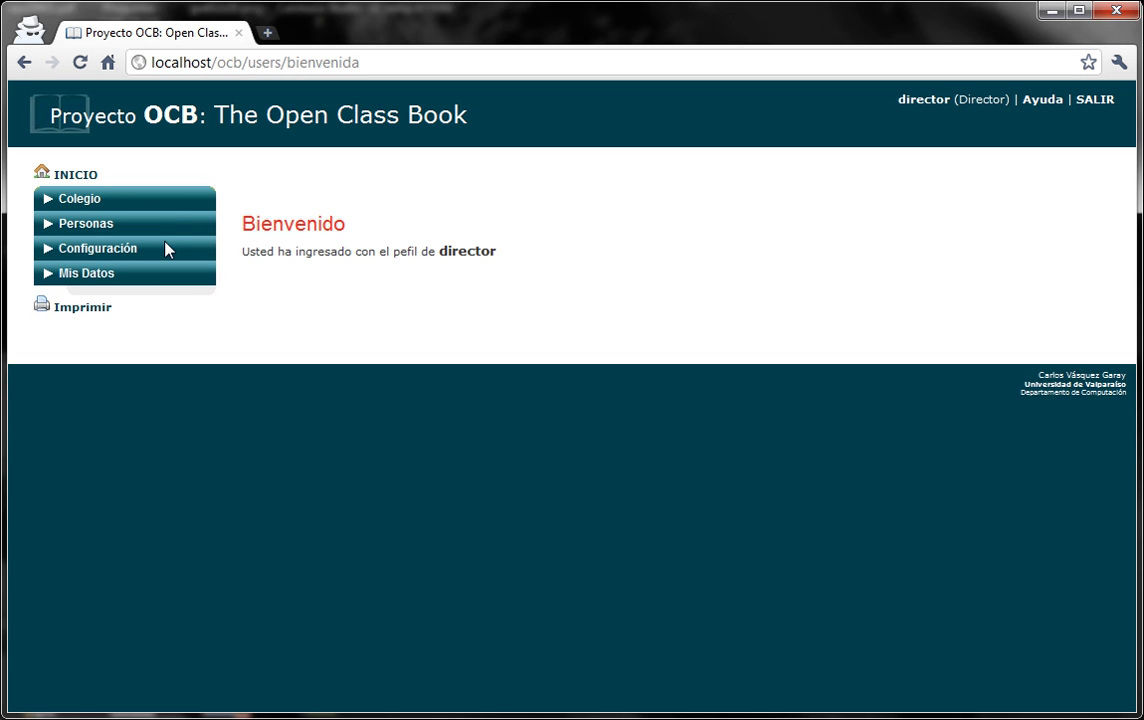
{"action": "left_click", "coordinate": [167, 248]}
{"action": "left_click", "coordinate": [167, 250]}
{"action": "left_click", "coordinate": [169, 276]}
{"action": "left_click", "coordinate": [168, 276]}
{"action": "left_click", "coordinate": [164, 252]}
{"action": "left_click", "coordinate": [156, 248]}
{"action": "left_click", "coordinate": [151, 229]}
{"action": "left_click", "coordinate": [110, 277]}
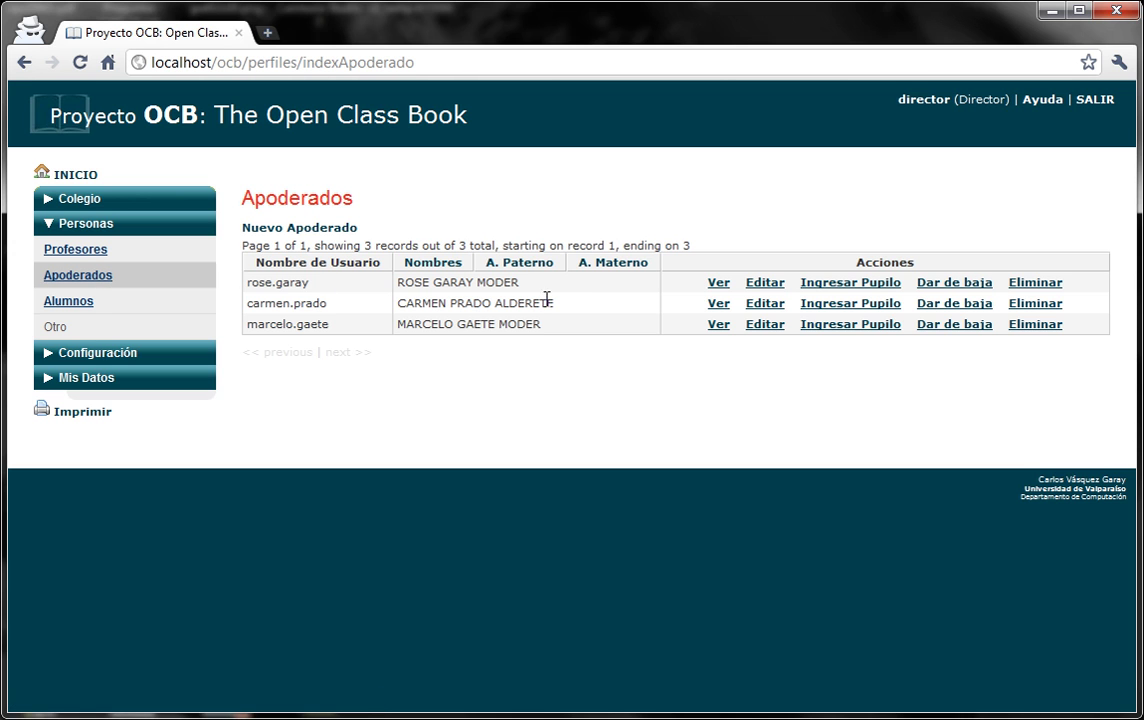
Start a new pupil for a guardian and set the course to 2º GRADE A.
{"action": "left_click", "coordinate": [862, 285]}
{"action": "left_click", "coordinate": [431, 312]}
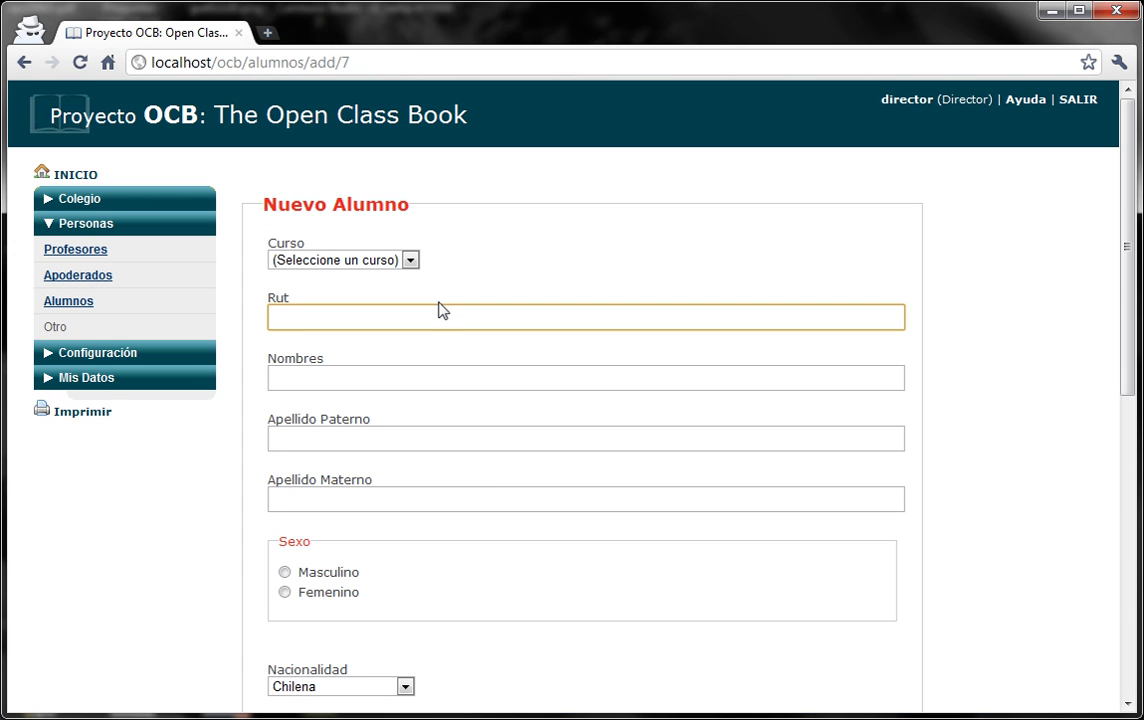
{"action": "key", "text": "shift+Tab"}
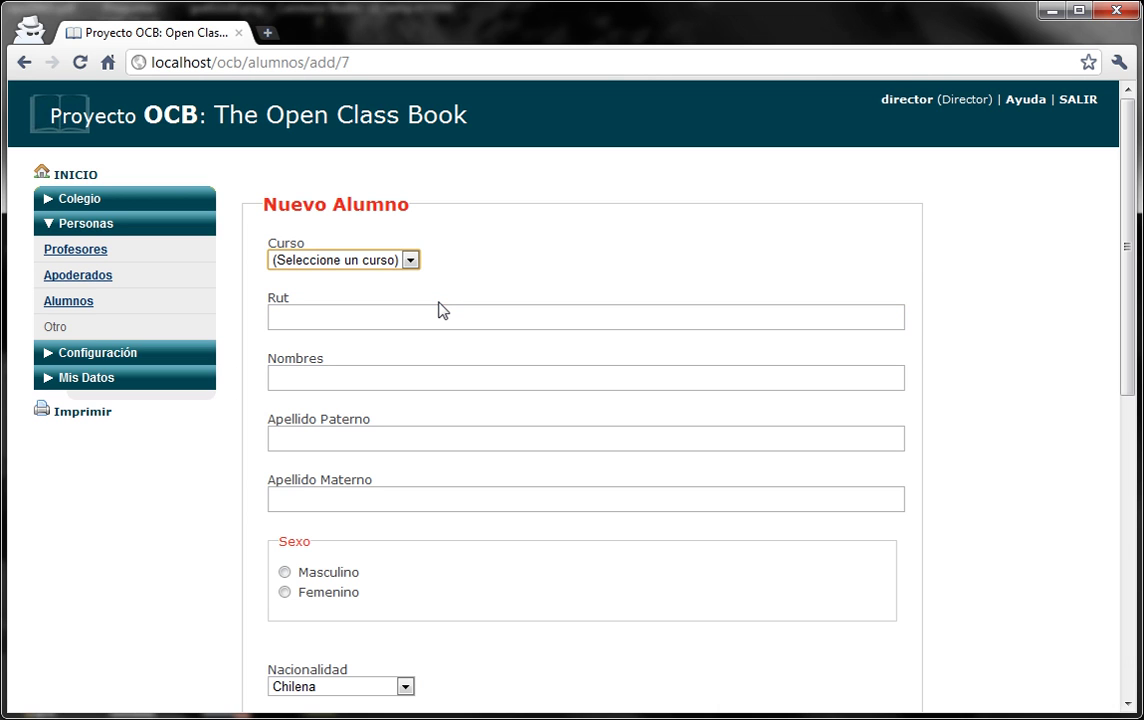
{"action": "key", "text": "Down"}
{"action": "left_click", "coordinate": [372, 260]}
{"action": "left_click", "coordinate": [372, 295]}
Enter the pupil's Rut, given names NUEVO NIÑO and surname AAAA.
{"action": "left_click", "coordinate": [367, 314]}
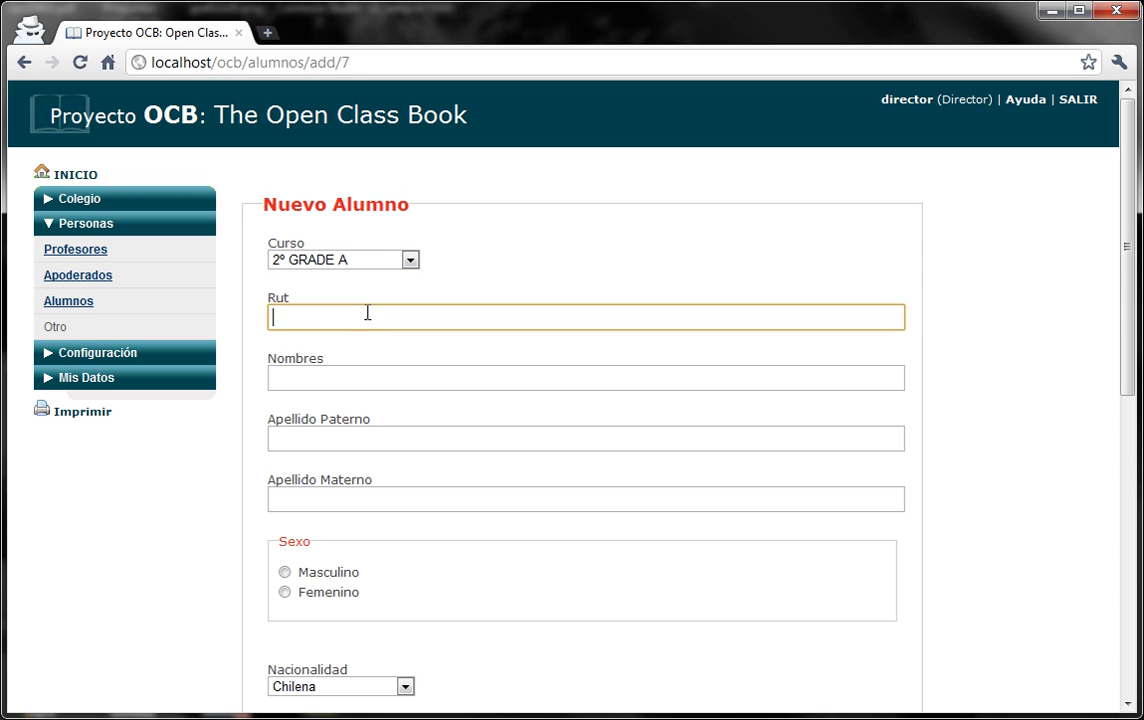
{"action": "type", "text": "123456789-1"}
{"action": "key", "text": "Tab"}
{"action": "type", "text": "NUEVO NIÑO"}
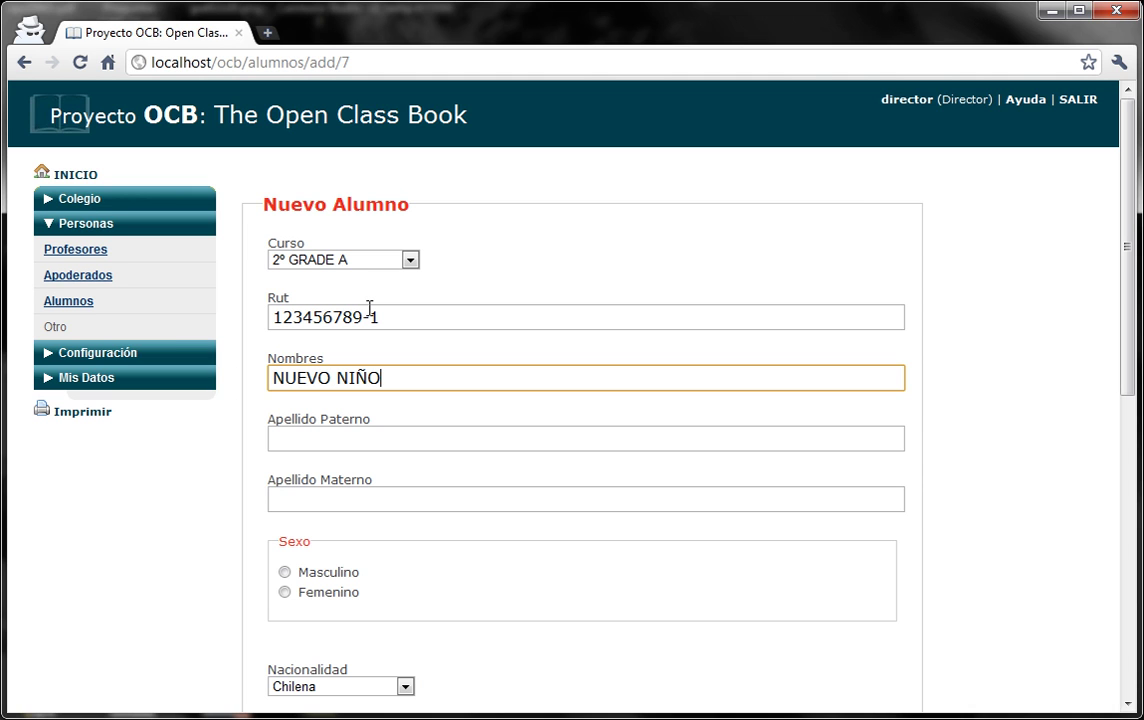
{"action": "key", "text": "Tab"}
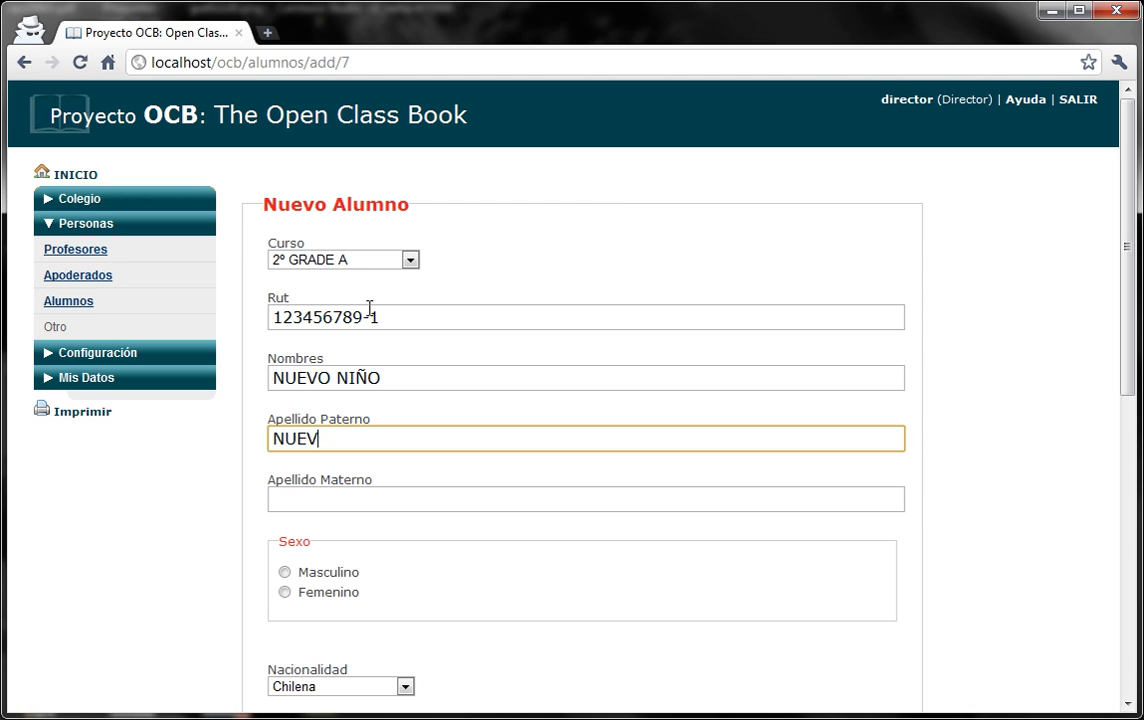
{"action": "key", "text": "Tab"}
{"action": "type", "text": "AAAA"}
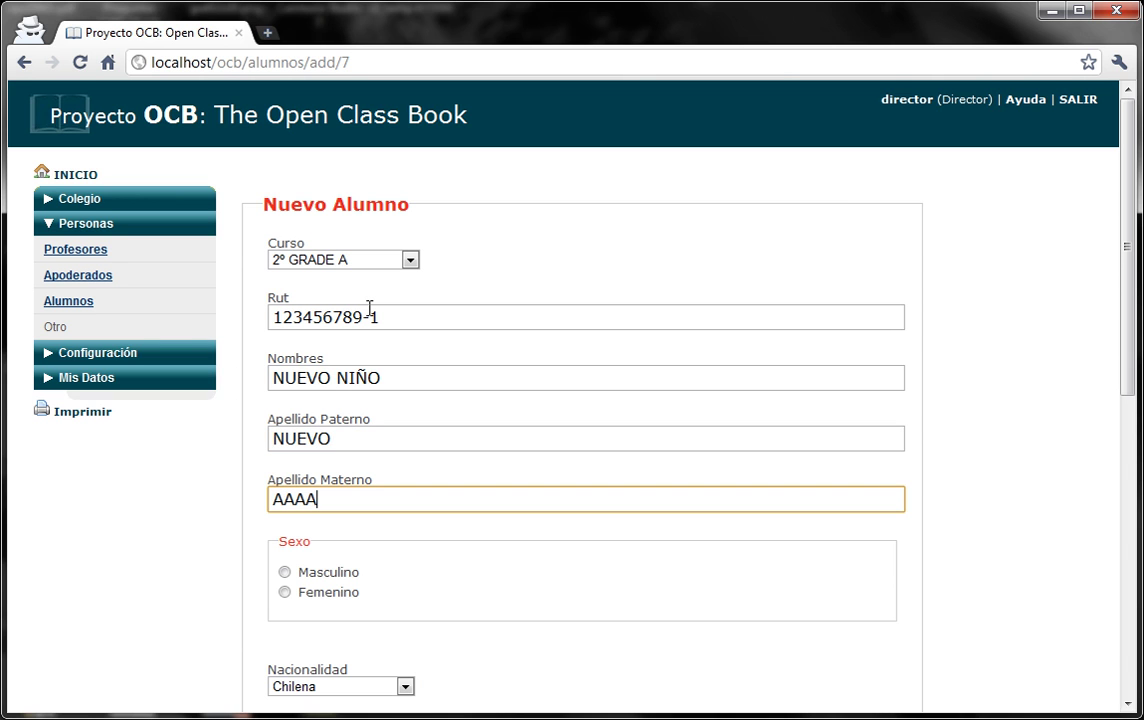
{"action": "left_click", "coordinate": [285, 572]}
{"action": "left_click_drag", "start_coordinate": [1127, 203], "coordinate": [1116, 365]}
{"action": "left_click", "coordinate": [368, 334]}
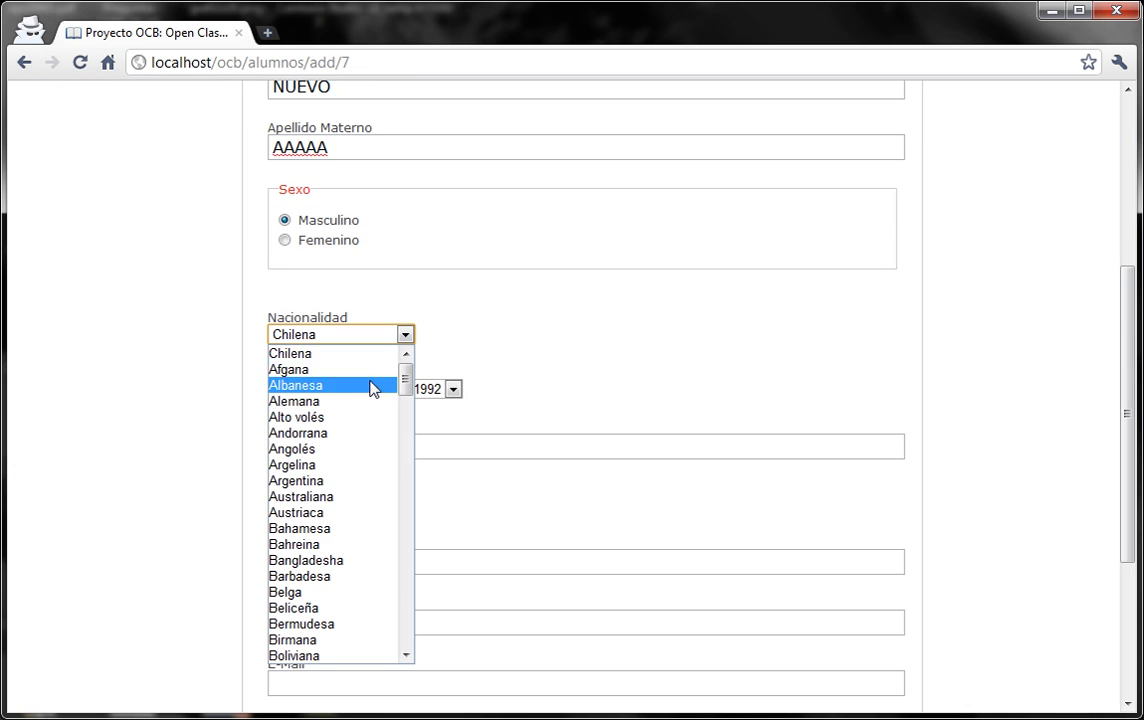
{"action": "left_click", "coordinate": [362, 355]}
{"action": "left_click", "coordinate": [294, 390]}
{"action": "left_click", "coordinate": [294, 390]}
{"action": "left_click", "coordinate": [453, 389]}
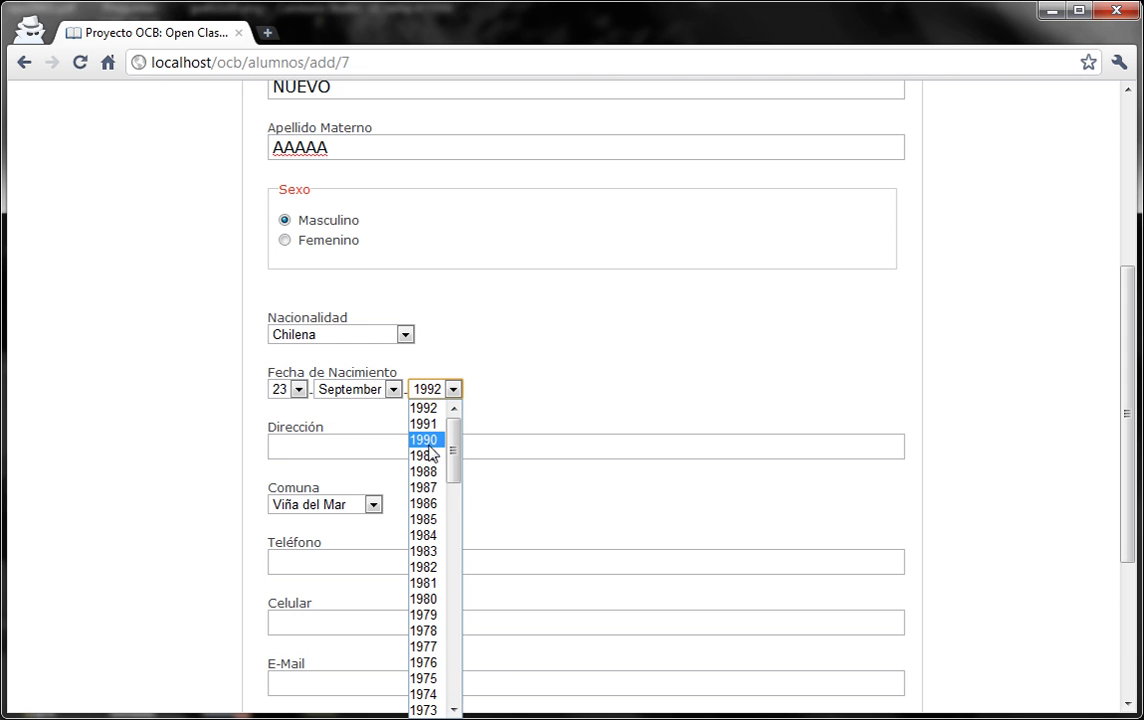
{"action": "left_click", "coordinate": [437, 487]}
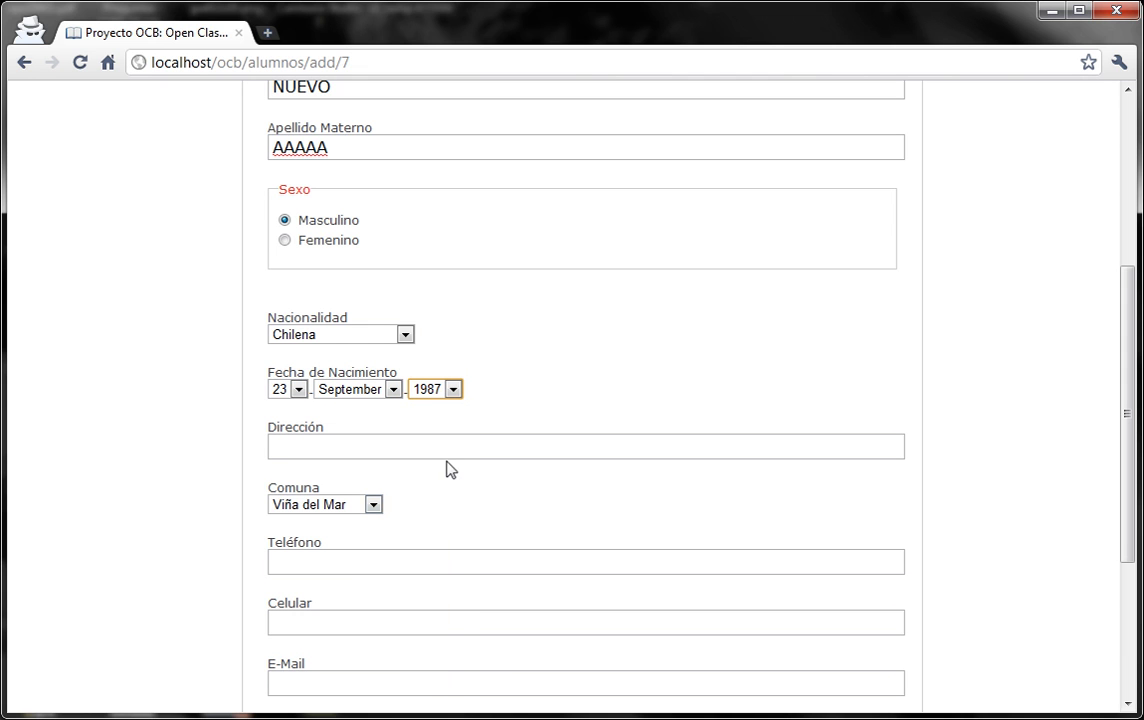
{"action": "left_click", "coordinate": [450, 389]}
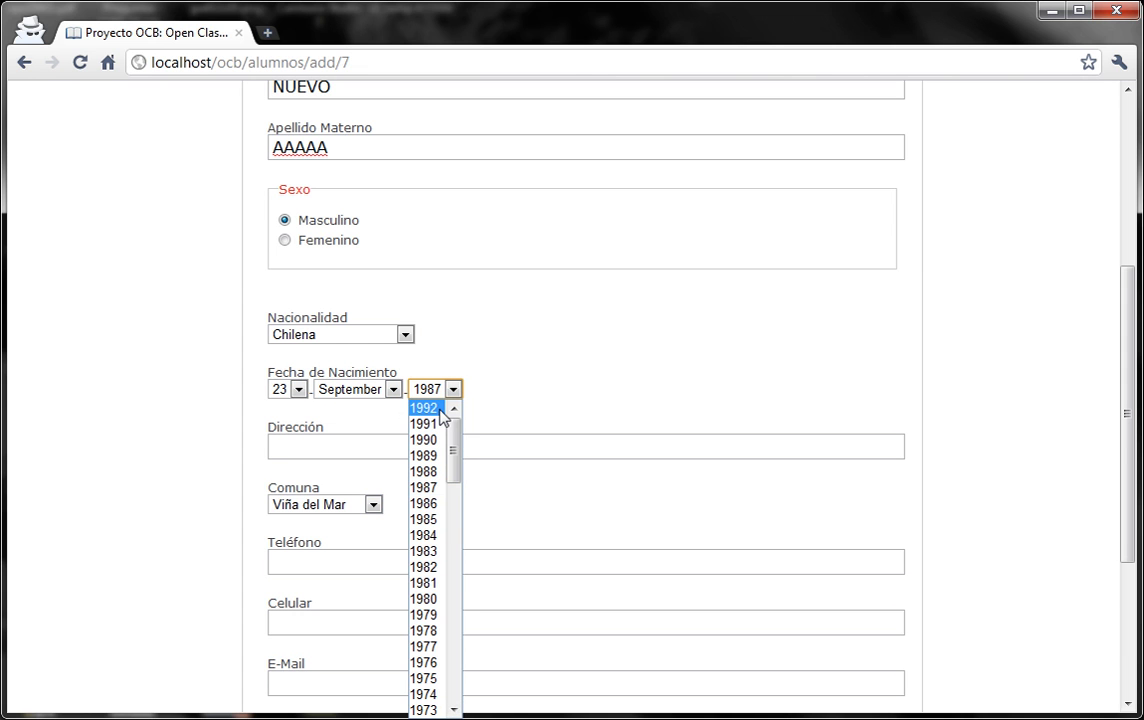
{"action": "left_click", "coordinate": [442, 409]}
{"action": "left_click", "coordinate": [442, 451]}
Attach niño.jpg as the pupil's photo.
{"action": "scroll", "coordinate": [463, 449], "scroll_direction": "down", "scroll_amount": 1}
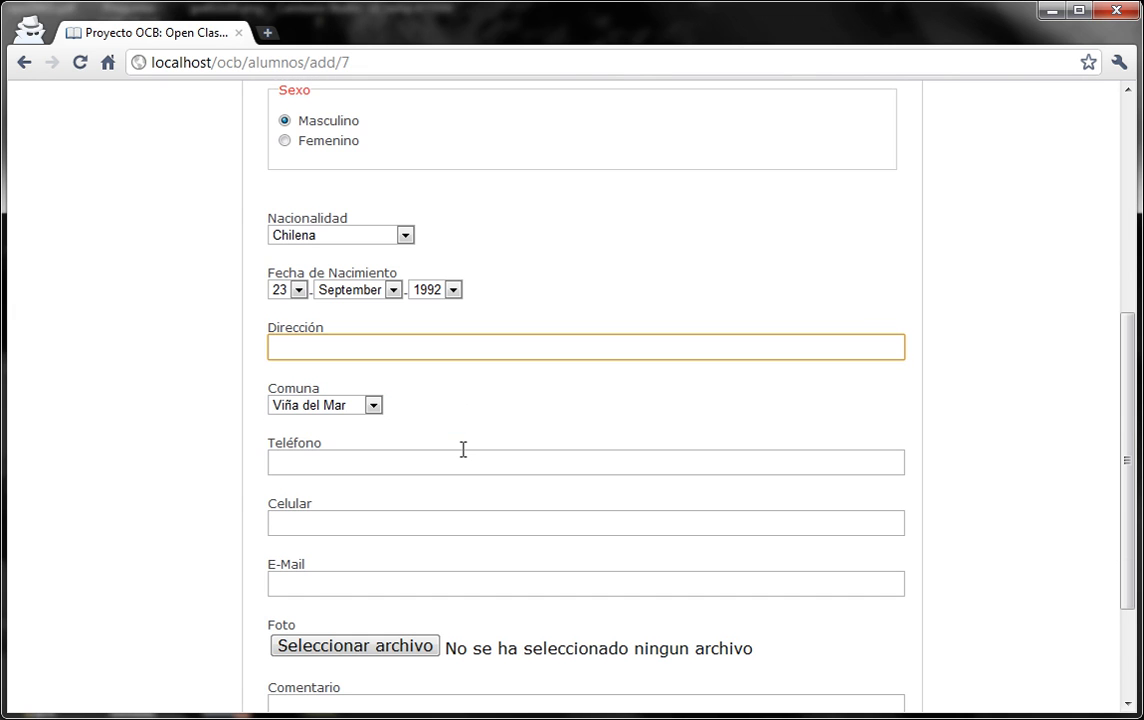
{"action": "scroll", "coordinate": [386, 449], "scroll_direction": "down", "scroll_amount": 1}
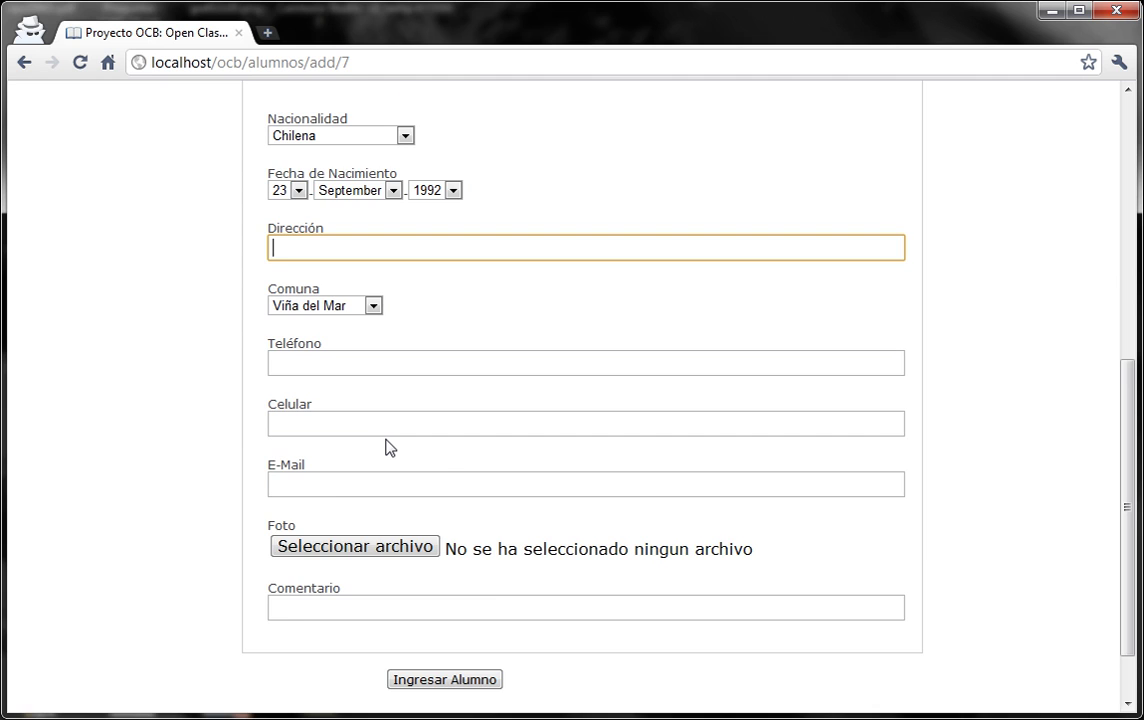
{"action": "scroll", "coordinate": [390, 450], "scroll_direction": "down", "scroll_amount": 1}
{"action": "left_click", "coordinate": [390, 470]}
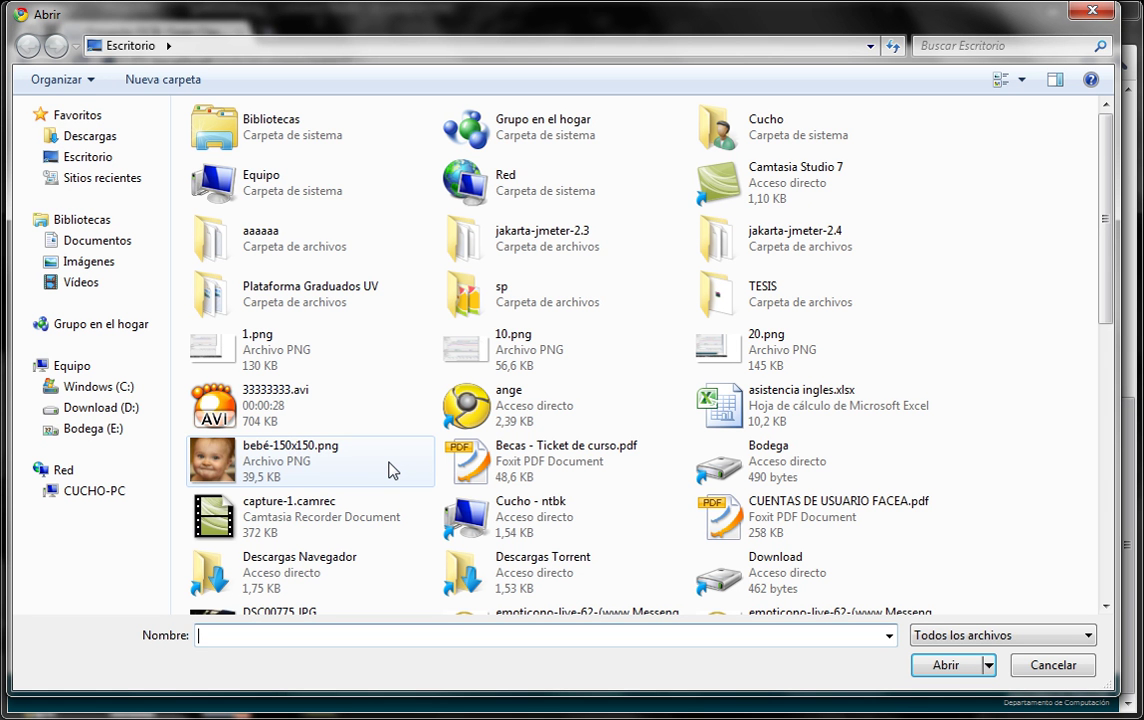
{"action": "left_click_drag", "start_coordinate": [1103, 255], "coordinate": [1103, 425]}
{"action": "double_click", "coordinate": [771, 403]}
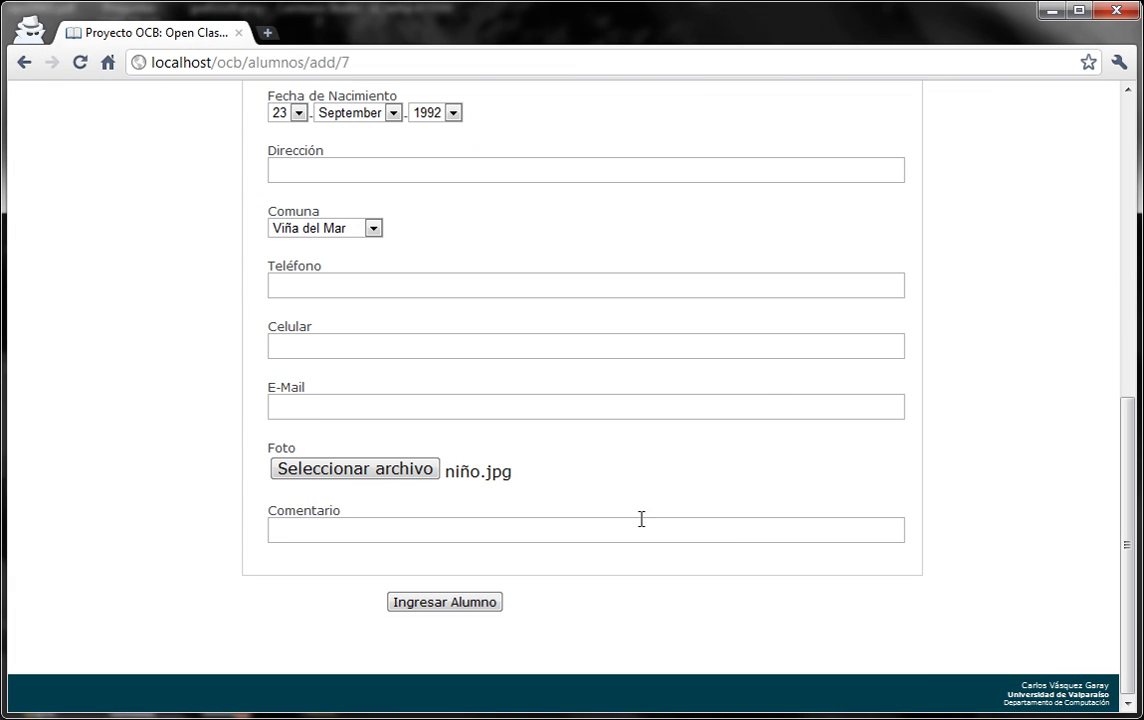
Add the comment 'Sin comentari' and submit the enrolment.
{"action": "left_click", "coordinate": [455, 536]}
{"action": "type", "text": "S"}
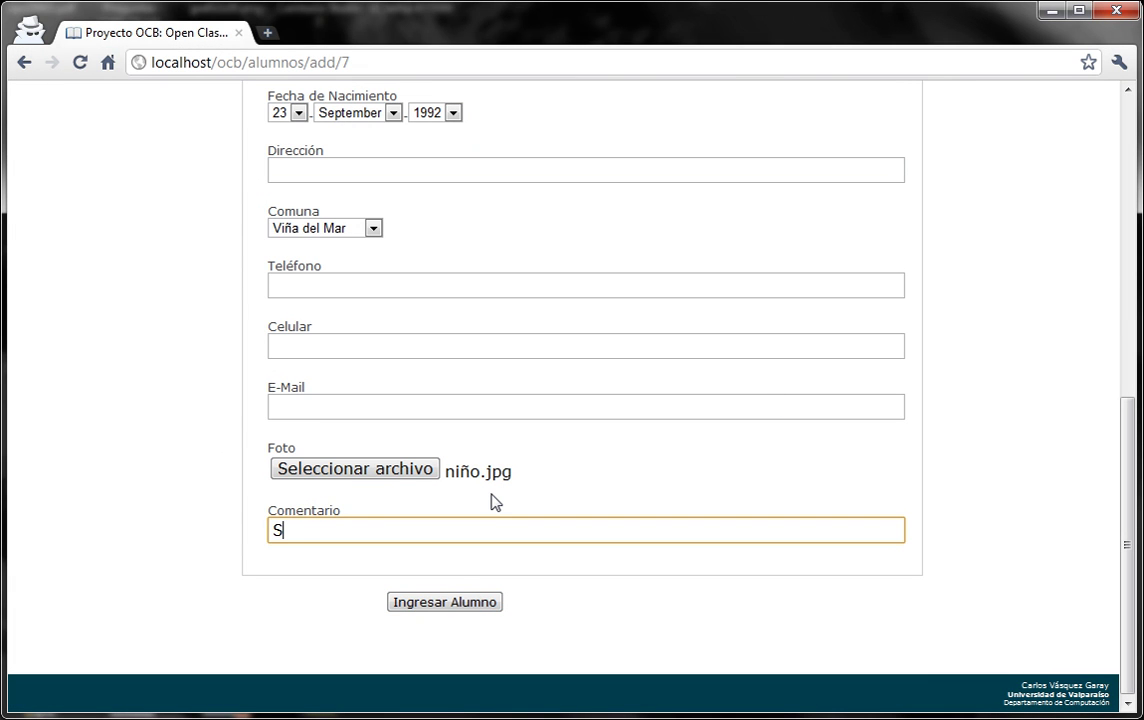
{"action": "type", "text": "in comentario"}
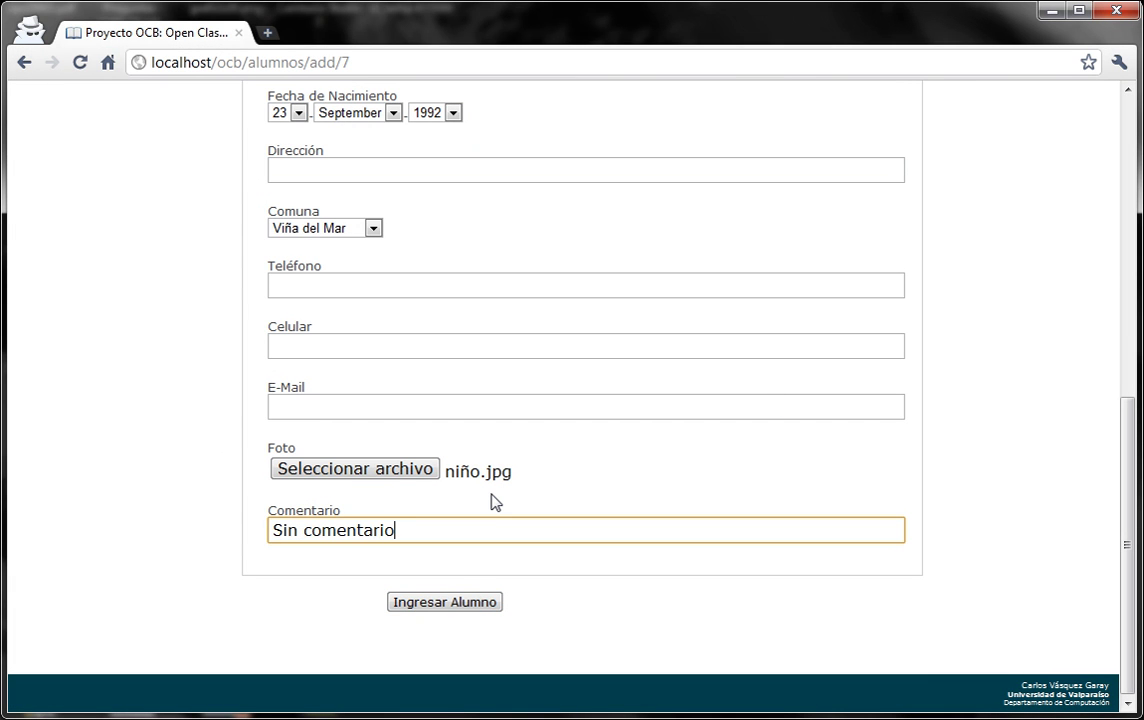
{"action": "left_click", "coordinate": [464, 604]}
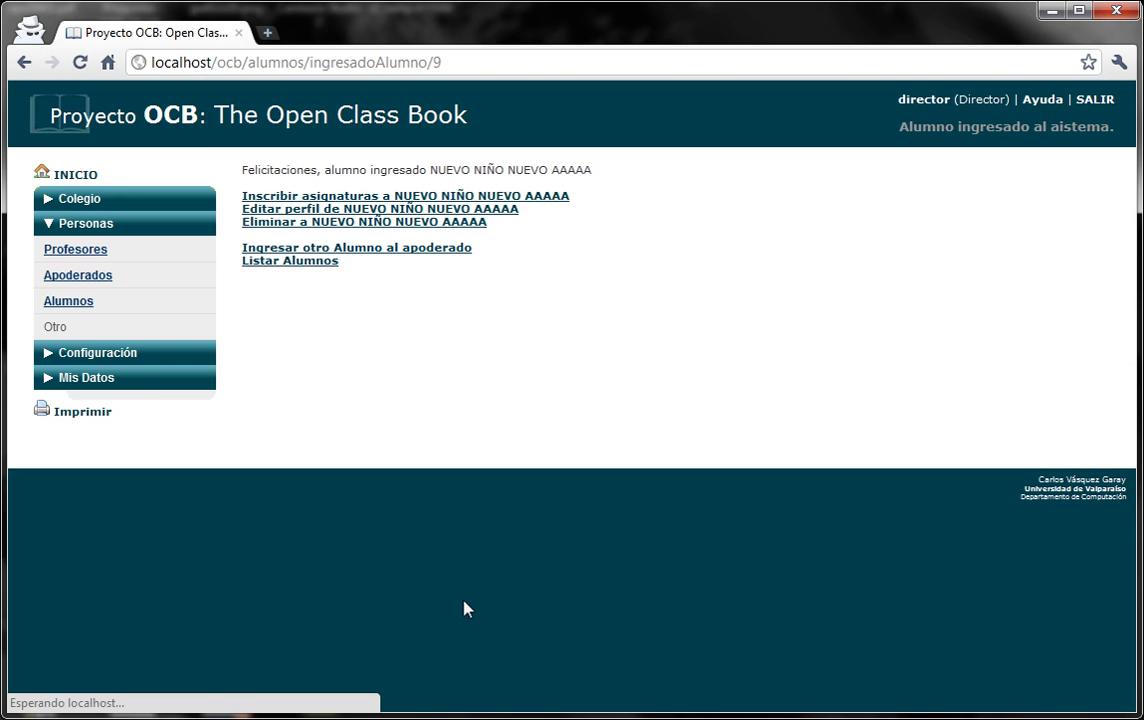
Select SPORT and ARTS in the Asignatura list and enroll the new pupil in them.
{"action": "left_click", "coordinate": [419, 202]}
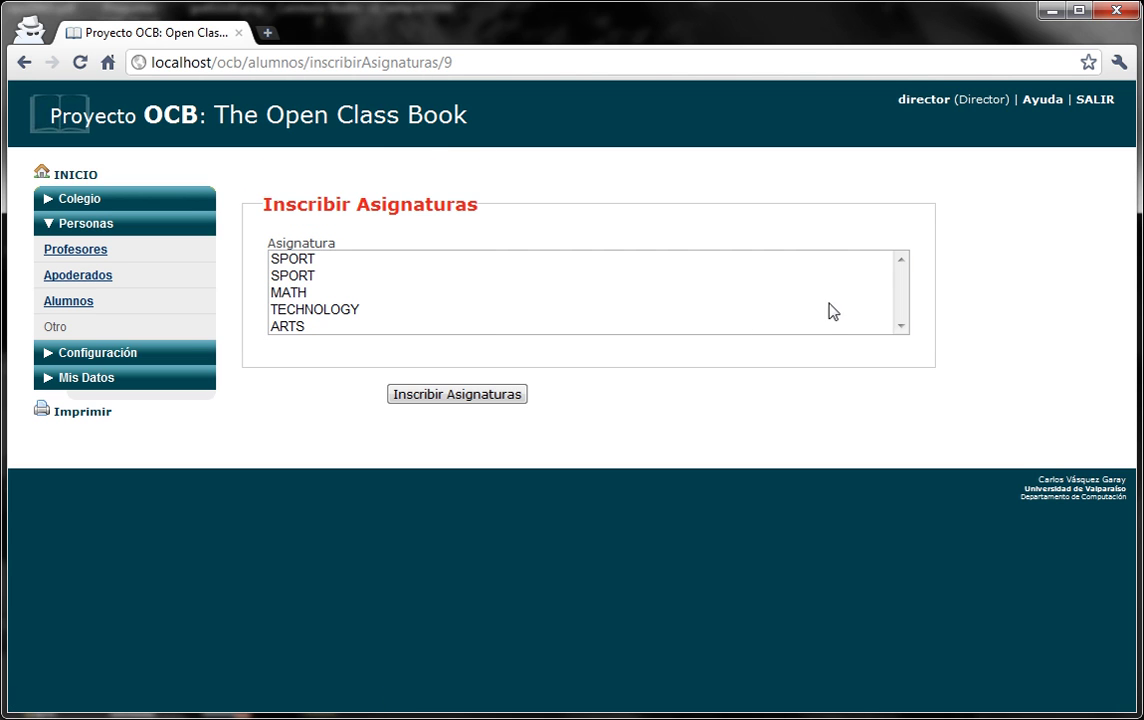
{"action": "left_click", "coordinate": [283, 276]}
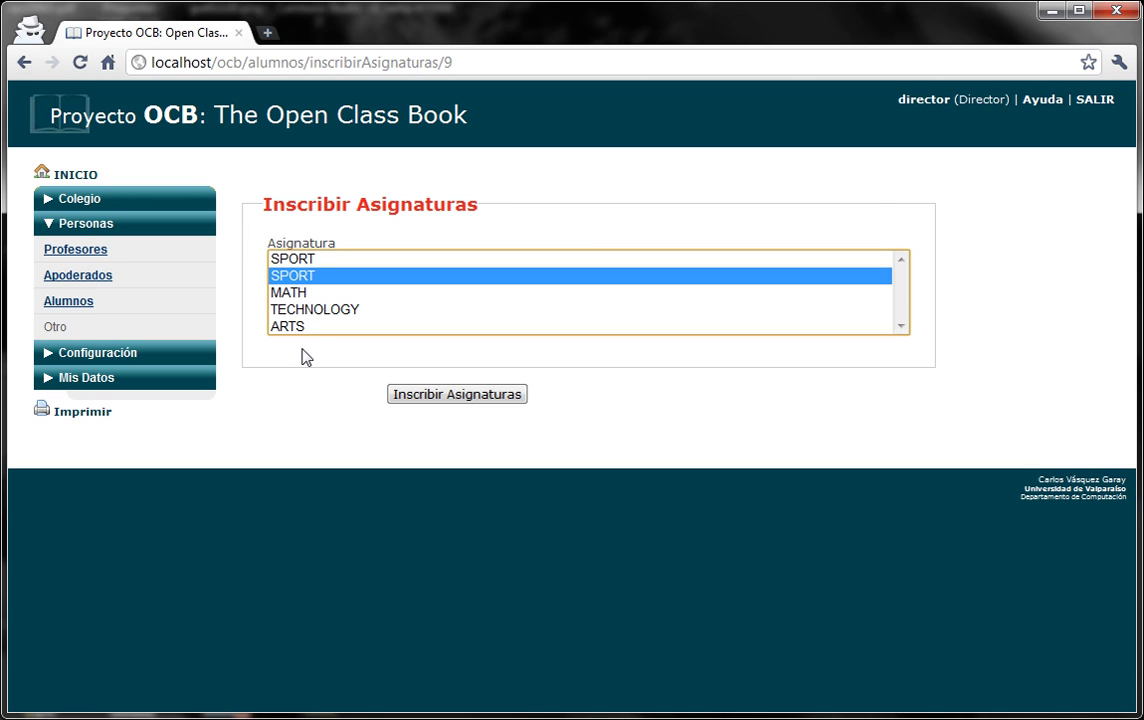
{"action": "left_click", "coordinate": [302, 328], "text": "ctrl"}
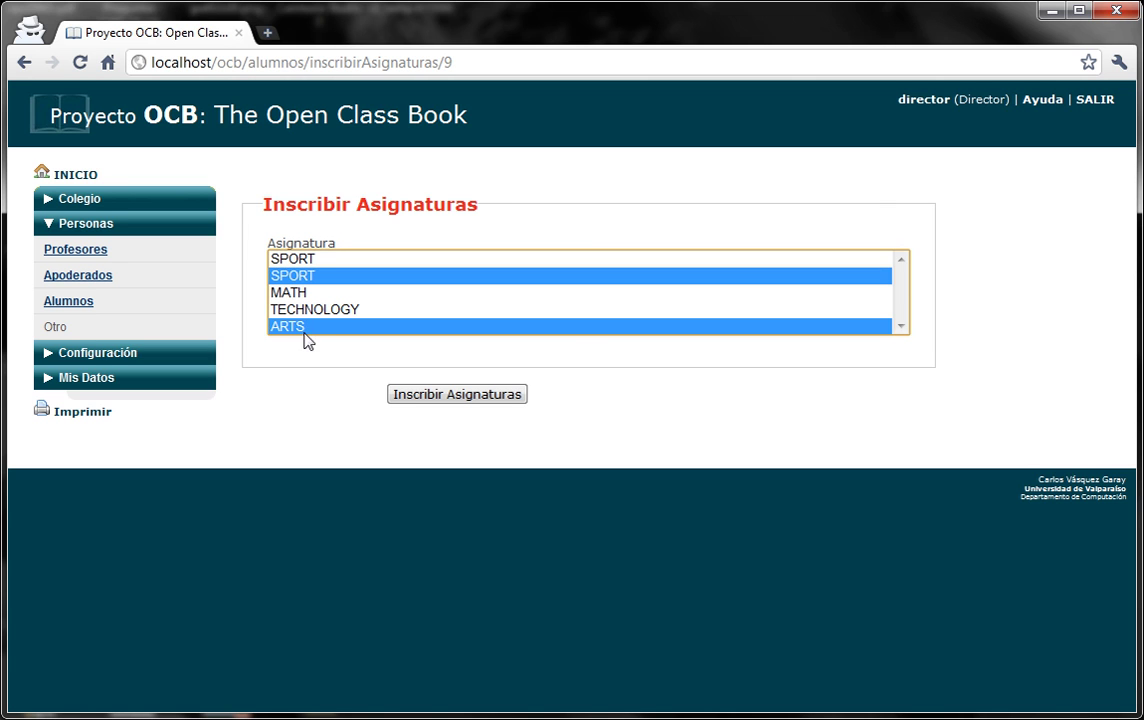
{"action": "left_click", "coordinate": [437, 396]}
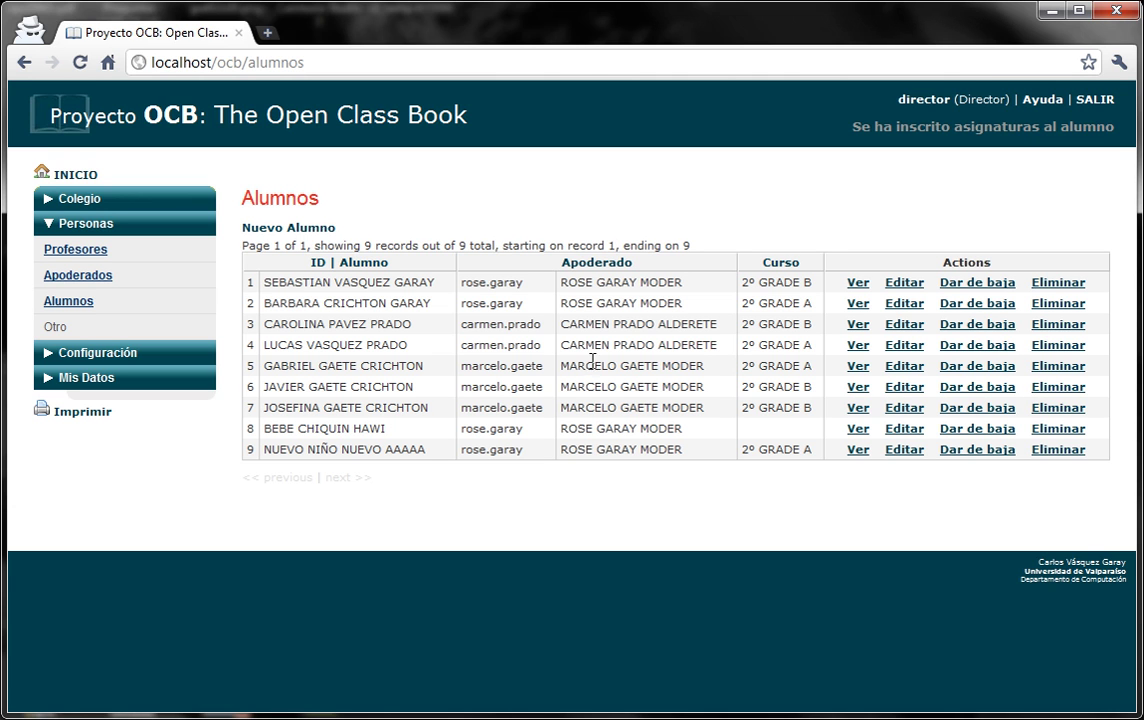
Sign out of the director account and attempt the teacher login.
{"action": "left_click", "coordinate": [1094, 102]}
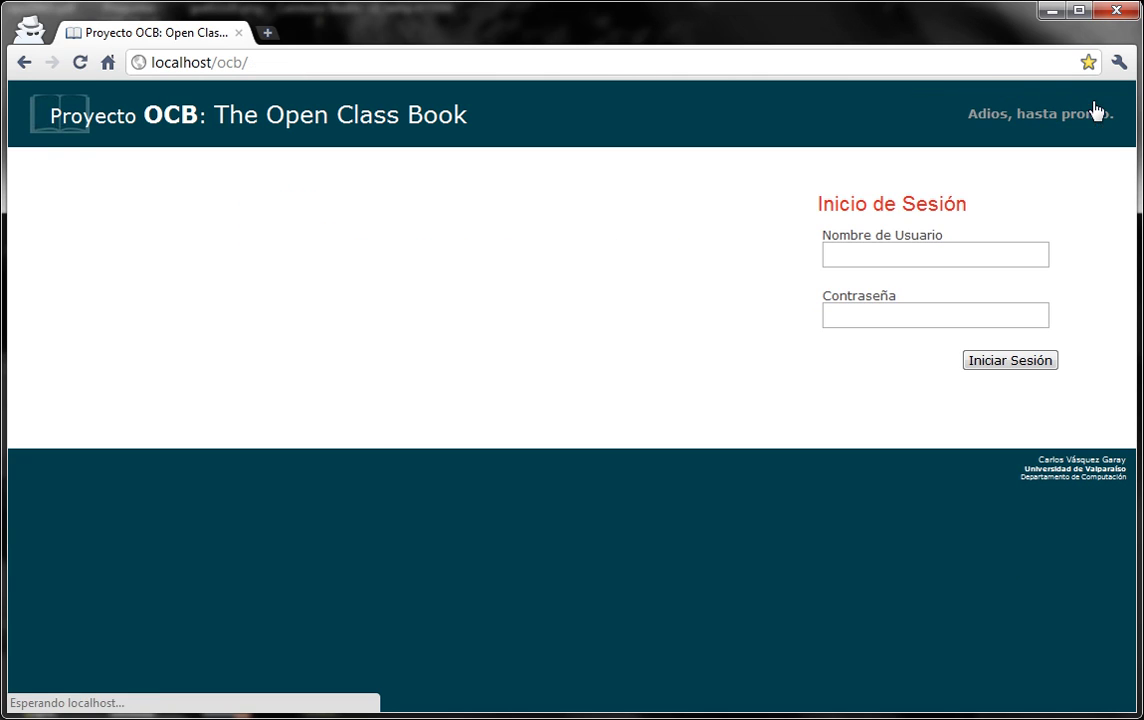
{"action": "left_click", "coordinate": [921, 246]}
{"action": "key", "text": "Tab"}
{"action": "type", "text": "•••"}
{"action": "left_click", "coordinate": [986, 358]}
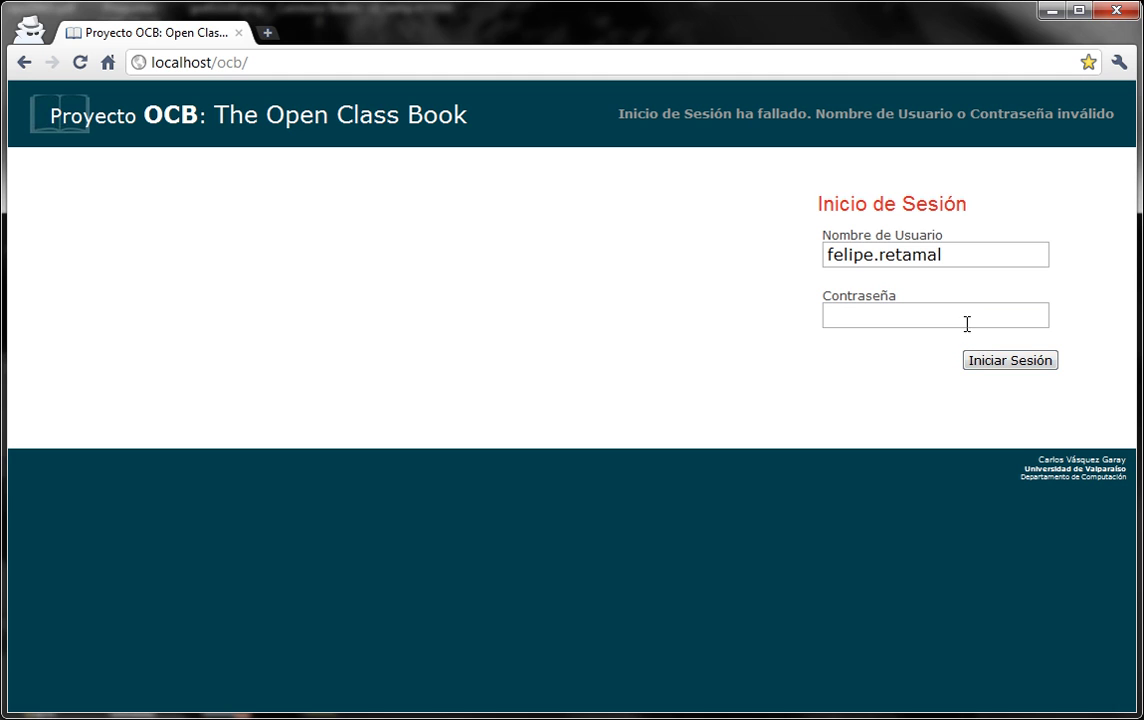
Correct the teacher's username and sign in with the teacher's password.
{"action": "left_click", "coordinate": [963, 251]}
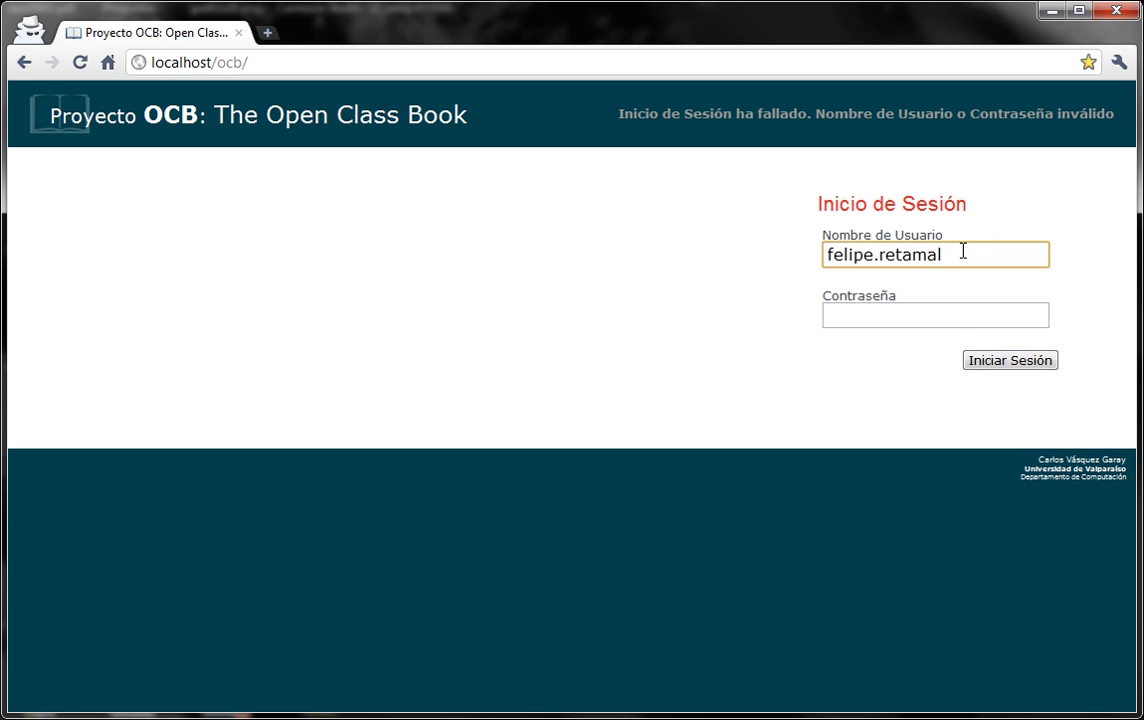
{"action": "type", "text": "es"}
{"action": "left_click", "coordinate": [993, 320]}
{"action": "type", "text": "••••"}
{"action": "left_click", "coordinate": [999, 362]}
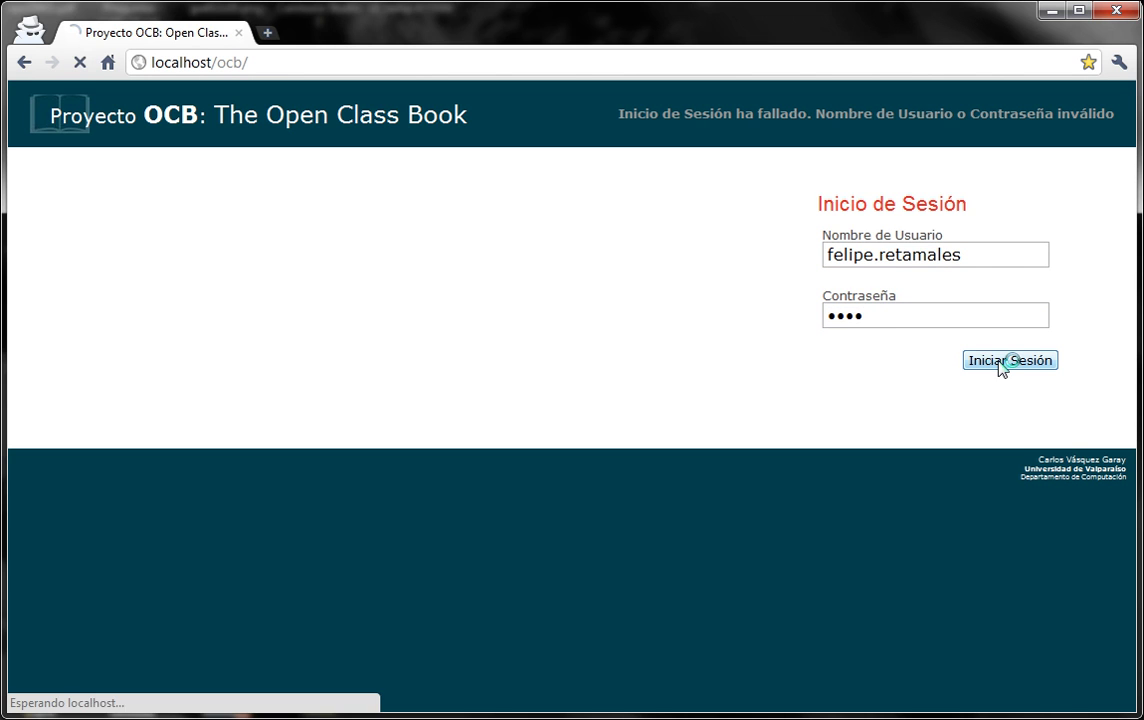
{"action": "left_click", "coordinate": [991, 251]}
{"action": "key", "text": "BackSpace"}
{"action": "key", "text": "BackSpace"}
{"action": "key", "text": "BackSpace"}
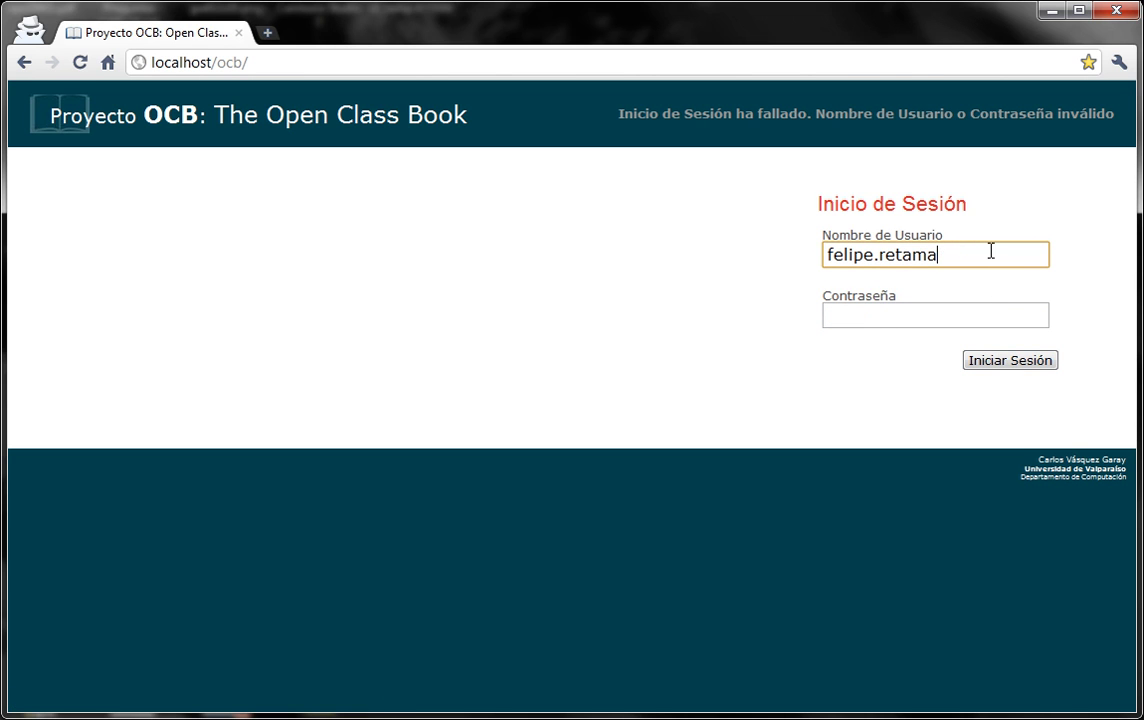
{"action": "type", "text": "l"}
{"action": "key", "text": "Tab"}
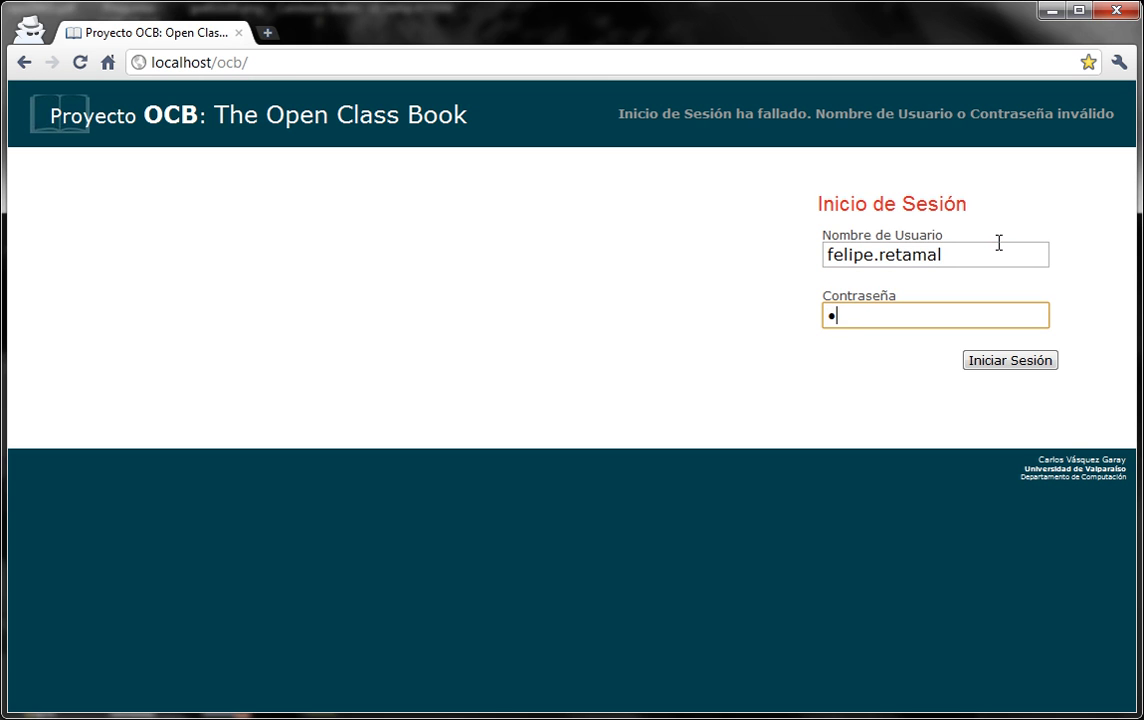
{"action": "type", "text": "••••"}
{"action": "key", "text": "Return"}
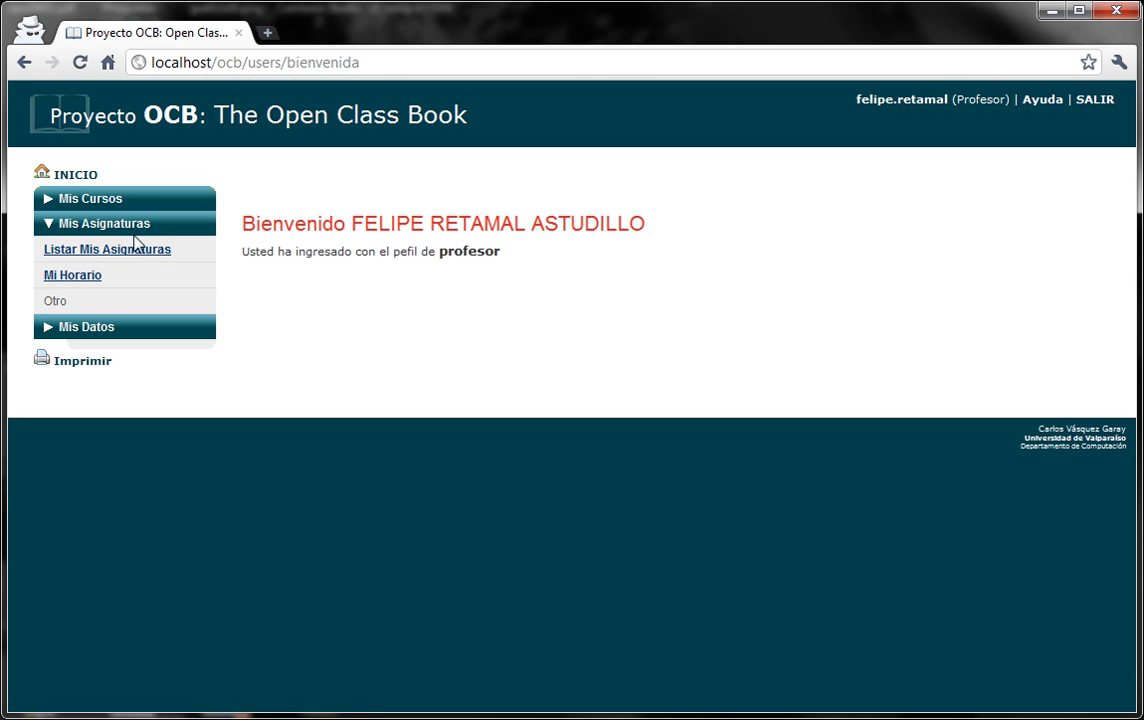
List the teacher's courses and subjects, then show his weekly schedule.
{"action": "left_click", "coordinate": [128, 224]}
{"action": "left_click", "coordinate": [128, 200]}
{"action": "left_click", "coordinate": [129, 226]}
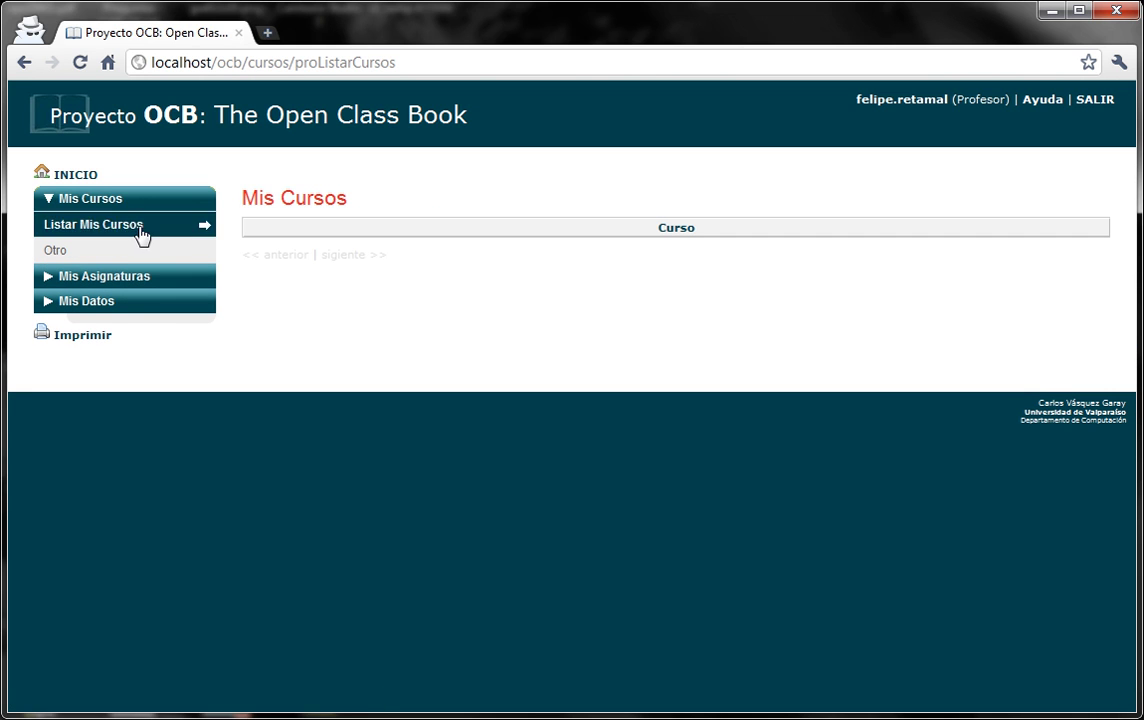
{"action": "left_click", "coordinate": [118, 204]}
{"action": "left_click", "coordinate": [120, 225]}
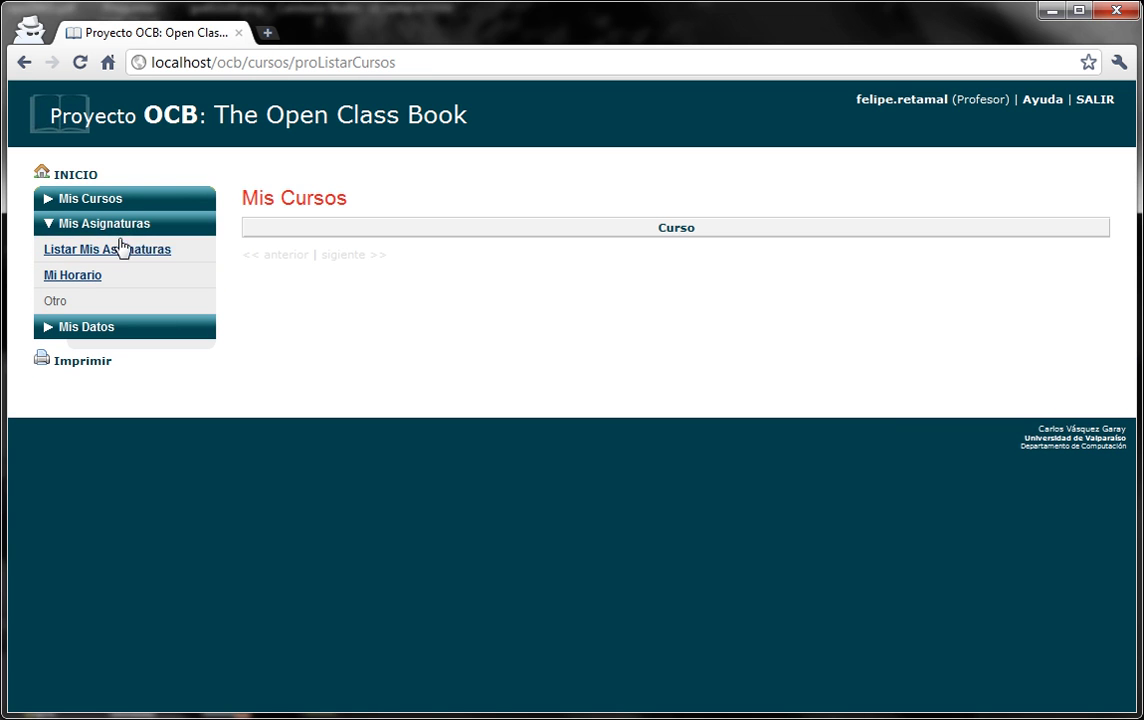
{"action": "left_click", "coordinate": [122, 252]}
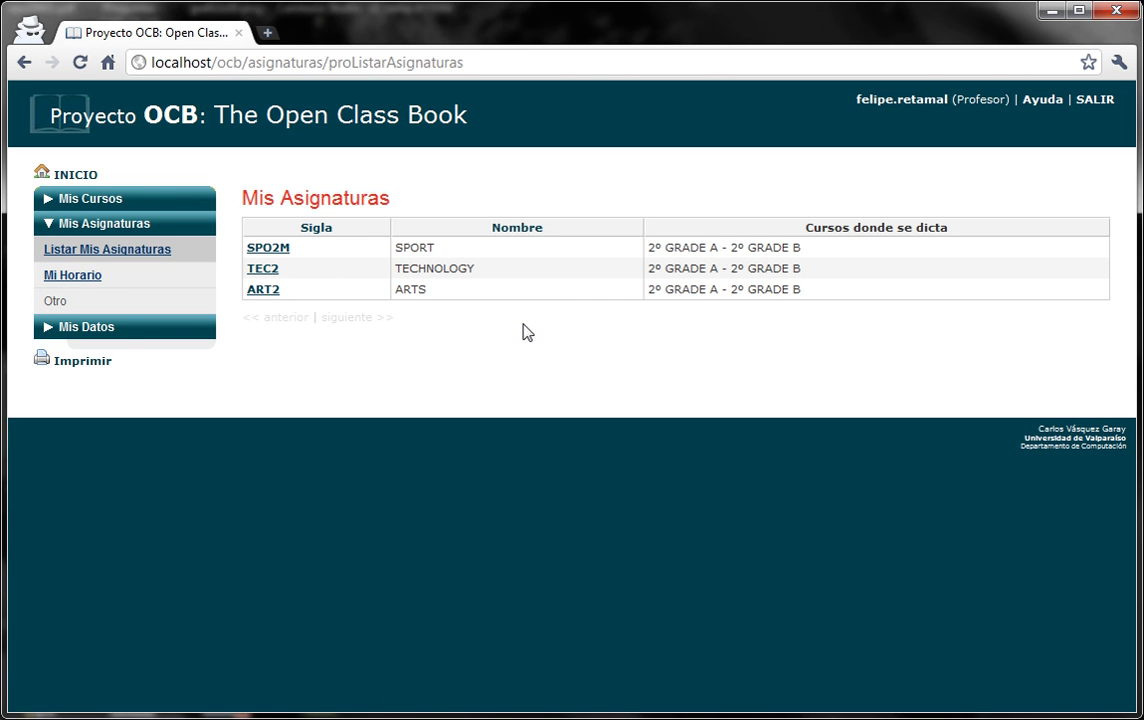
{"action": "left_click", "coordinate": [90, 286]}
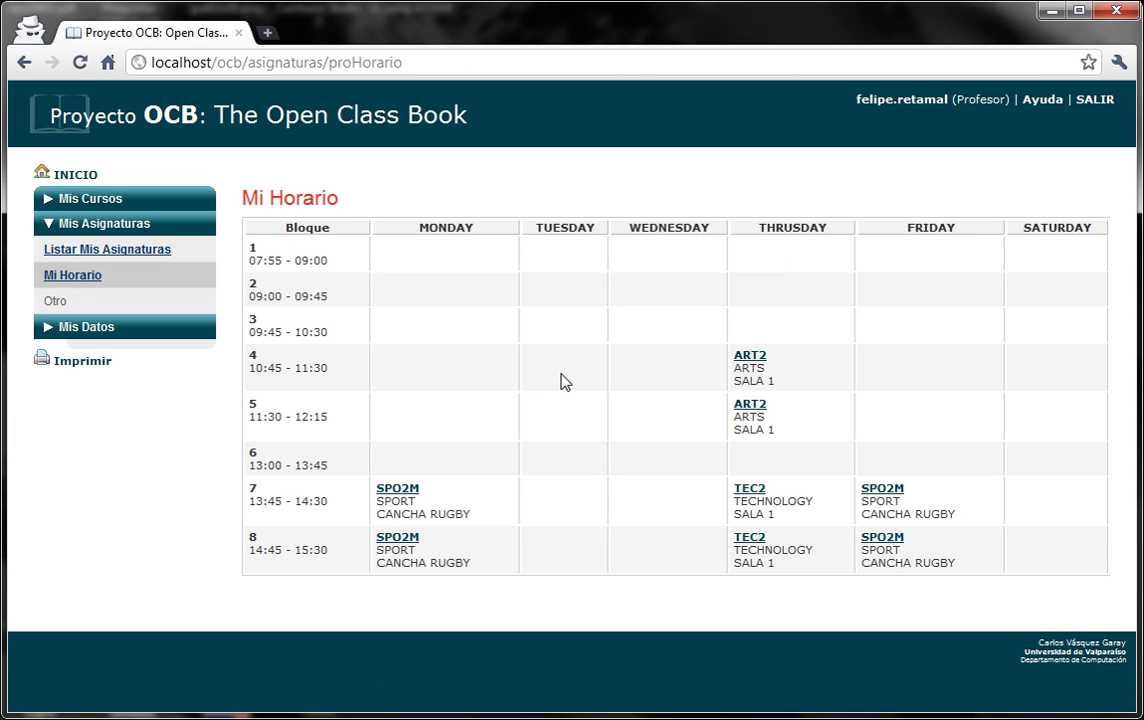
Open the SPORT subject from Monday's block, then from Friday's block.
{"action": "left_click", "coordinate": [413, 490]}
{"action": "scroll", "coordinate": [590, 412], "scroll_direction": "down", "scroll_amount": 2}
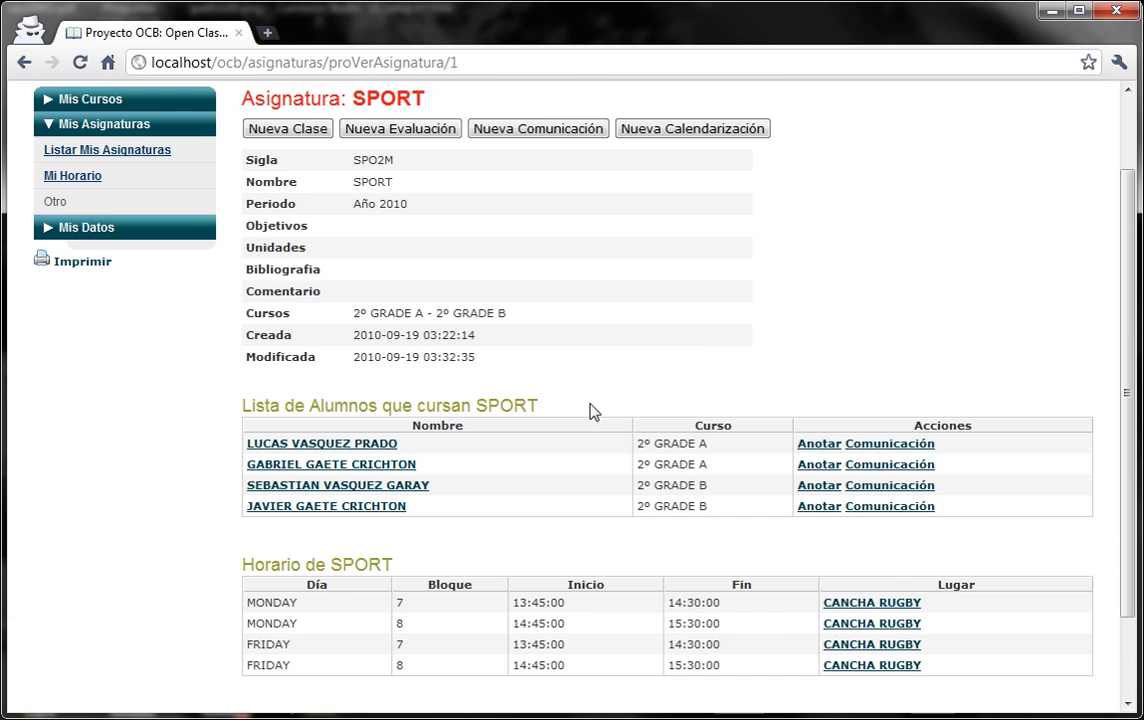
{"action": "left_click", "coordinate": [24, 61]}
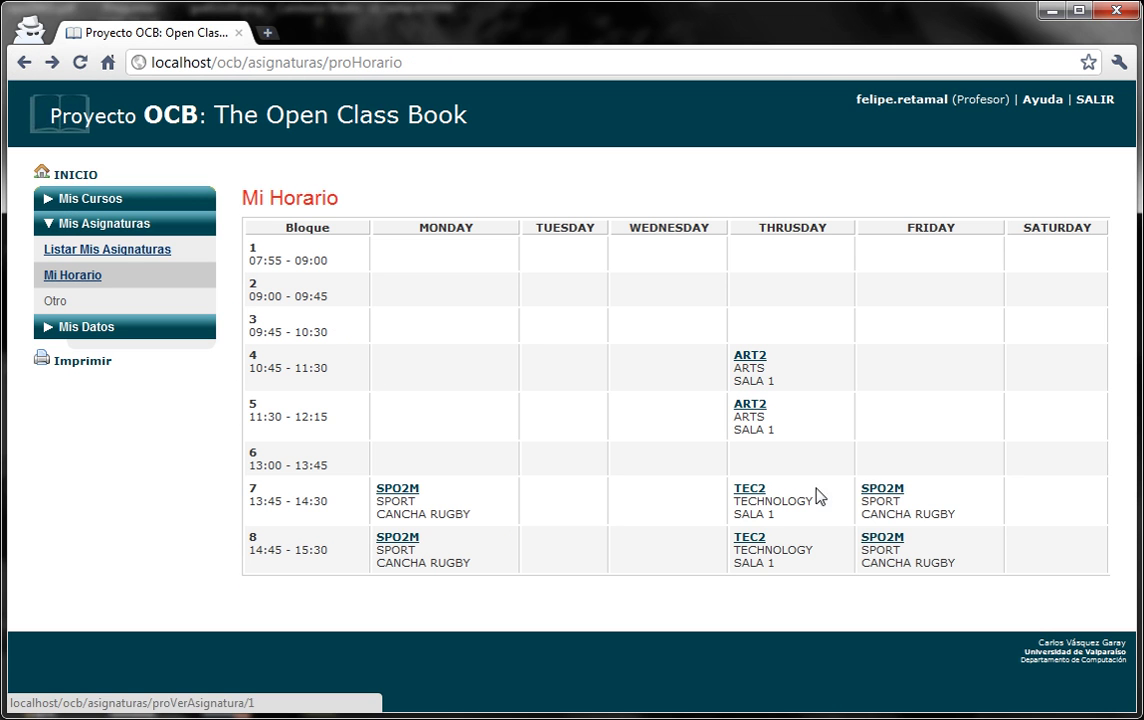
{"action": "left_click", "coordinate": [886, 490]}
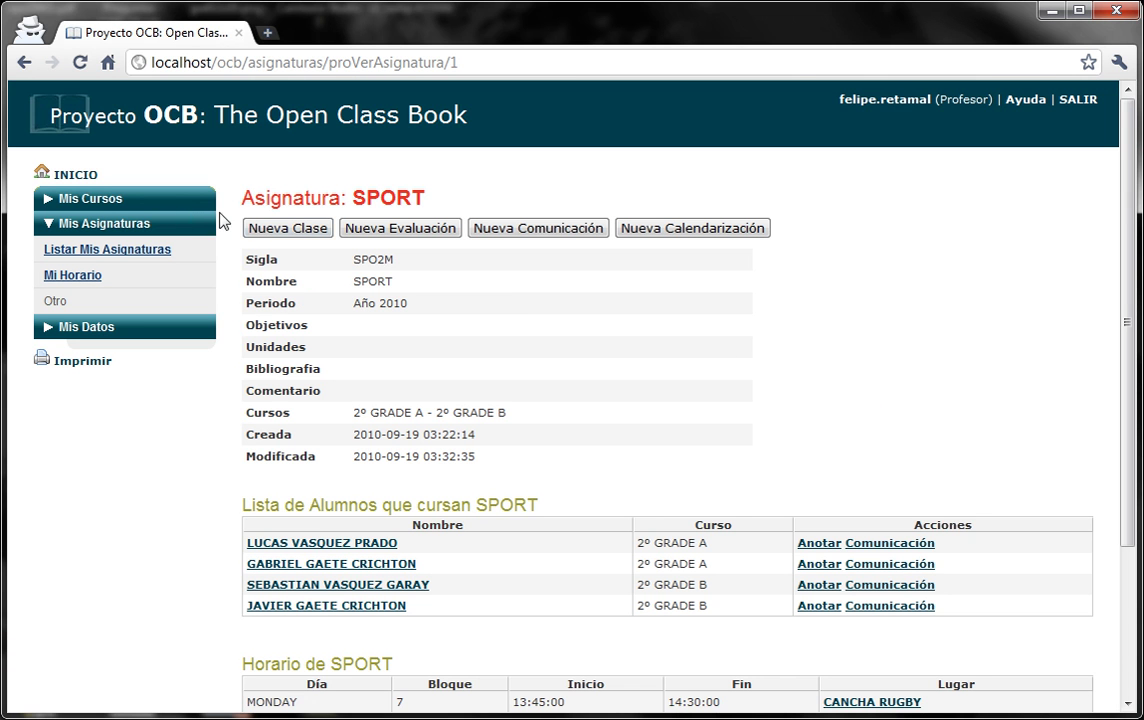
Start a new SPORT class set to Monday Bloque 8 on day 12.
{"action": "left_click", "coordinate": [266, 228]}
{"action": "left_click", "coordinate": [399, 303]}
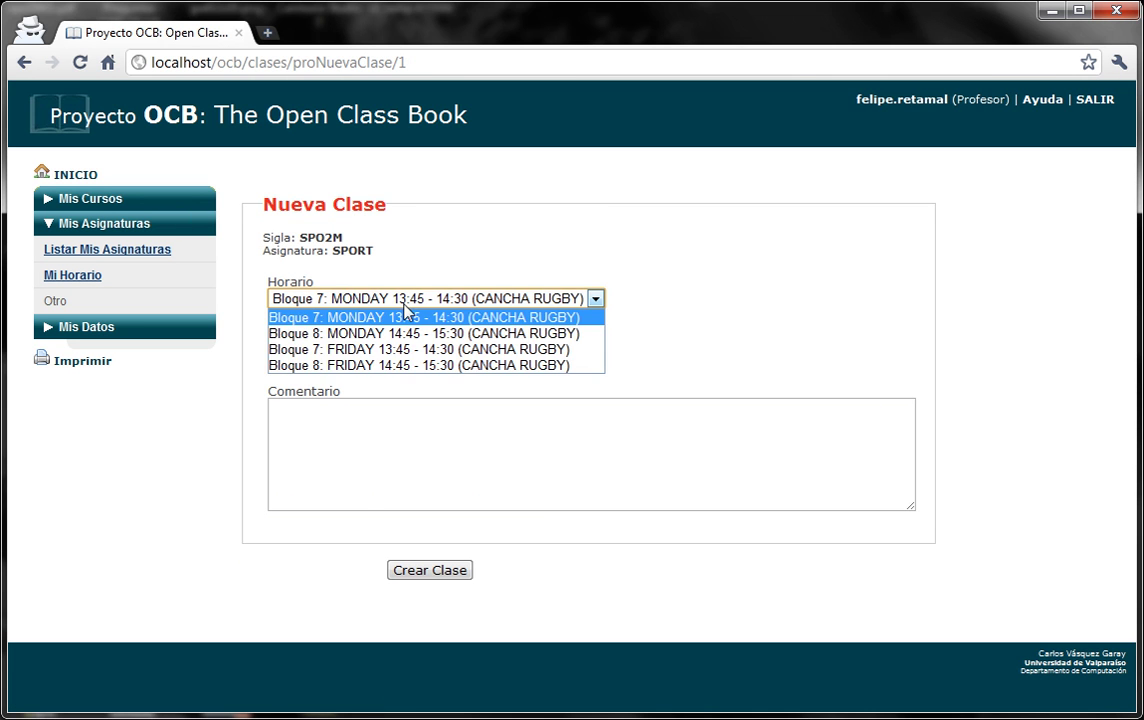
{"action": "left_click", "coordinate": [420, 334]}
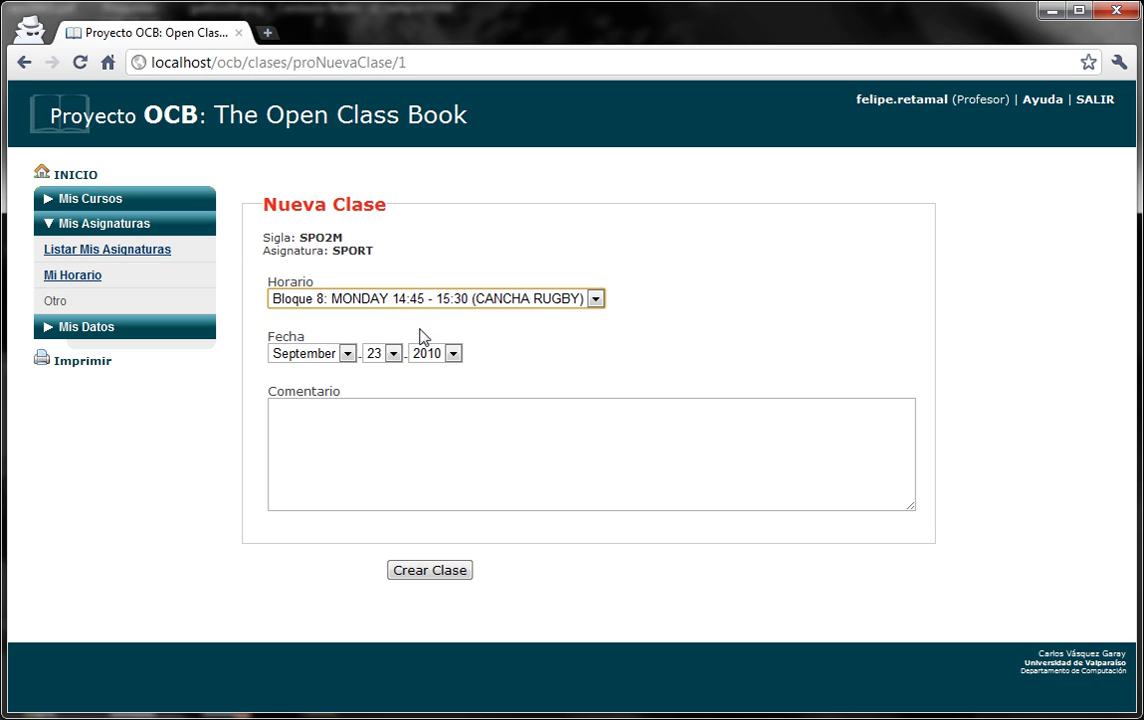
{"action": "left_click", "coordinate": [394, 354]}
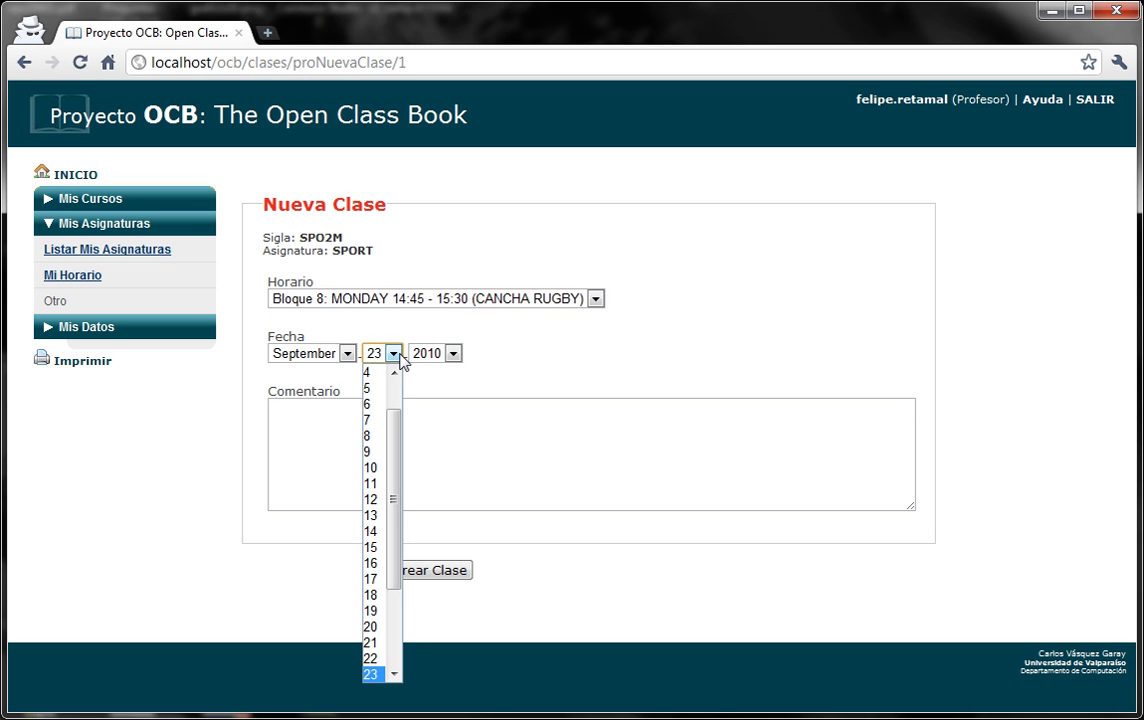
{"action": "left_click", "coordinate": [377, 498]}
Add the comment 'Se crea una nueva clase', create the class and return to Mi Horario.
{"action": "left_click", "coordinate": [374, 480]}
{"action": "type", "text": "Se crea"}
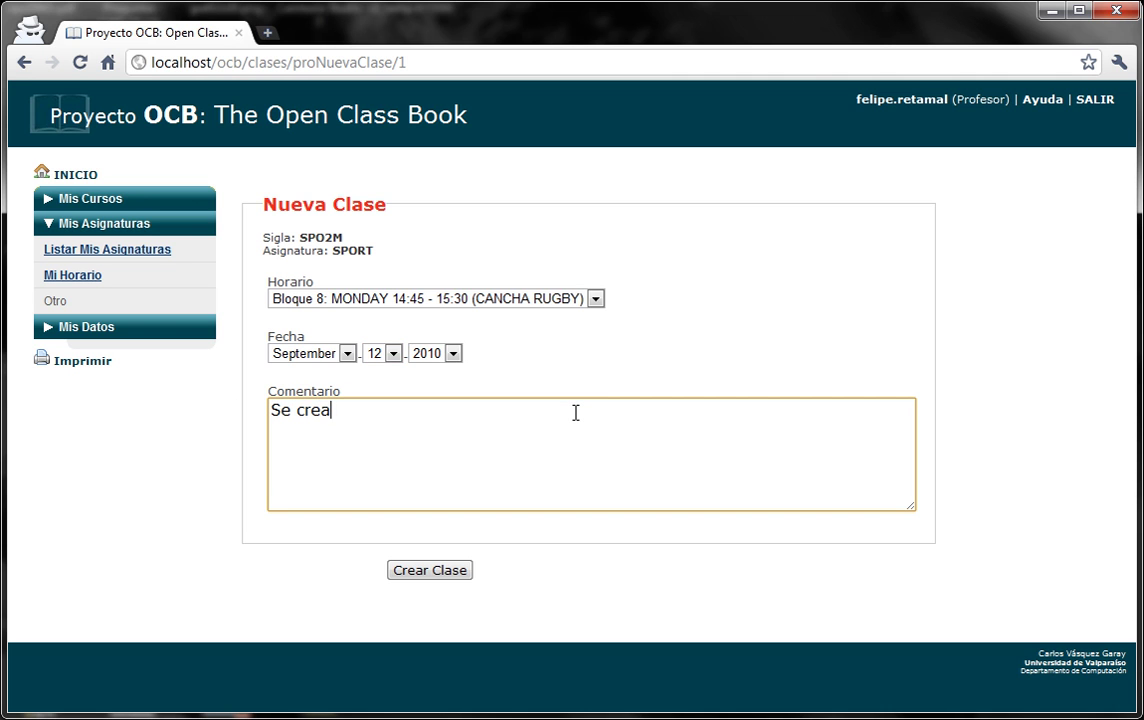
{"action": "type", "text": " una nueva clase"}
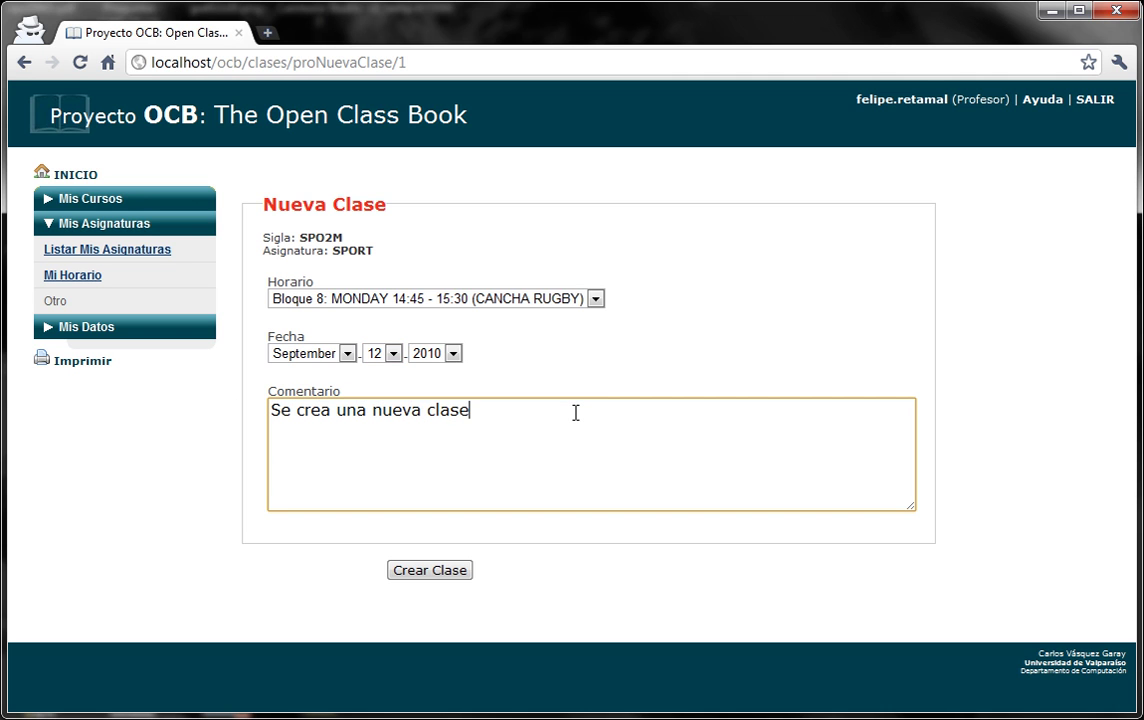
{"action": "left_click", "coordinate": [440, 571]}
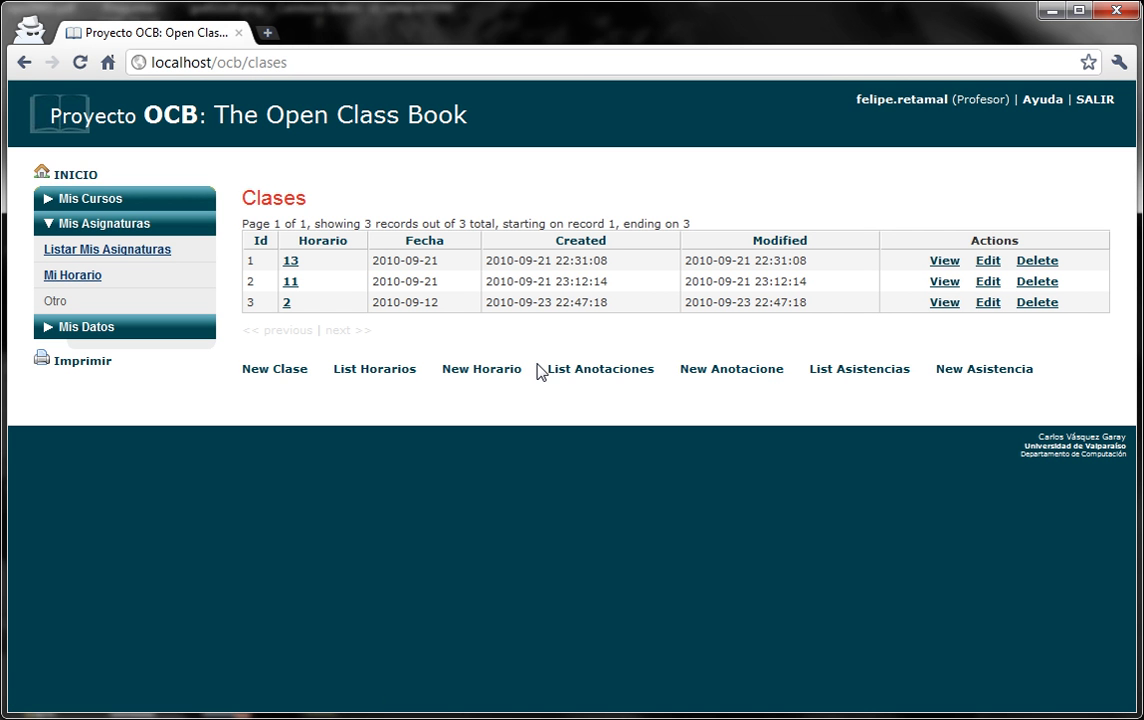
{"action": "left_click", "coordinate": [95, 282]}
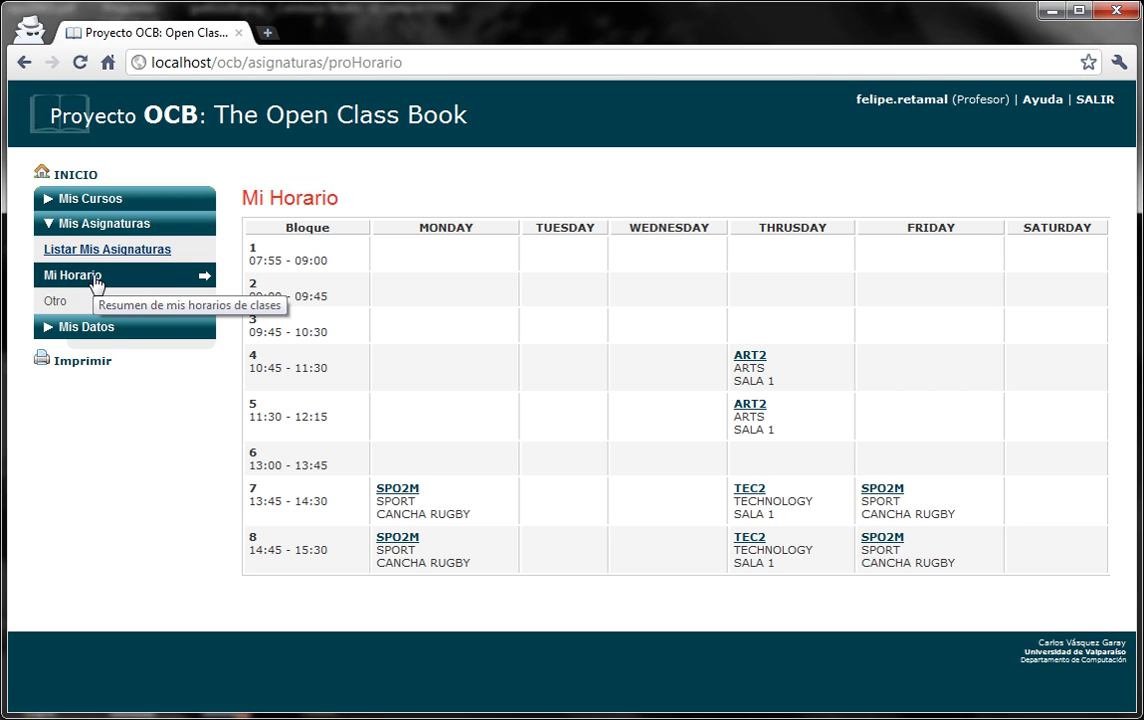
Sign out of the teacher account and sign in with the guardian's username and password.
{"action": "left_click", "coordinate": [1095, 103]}
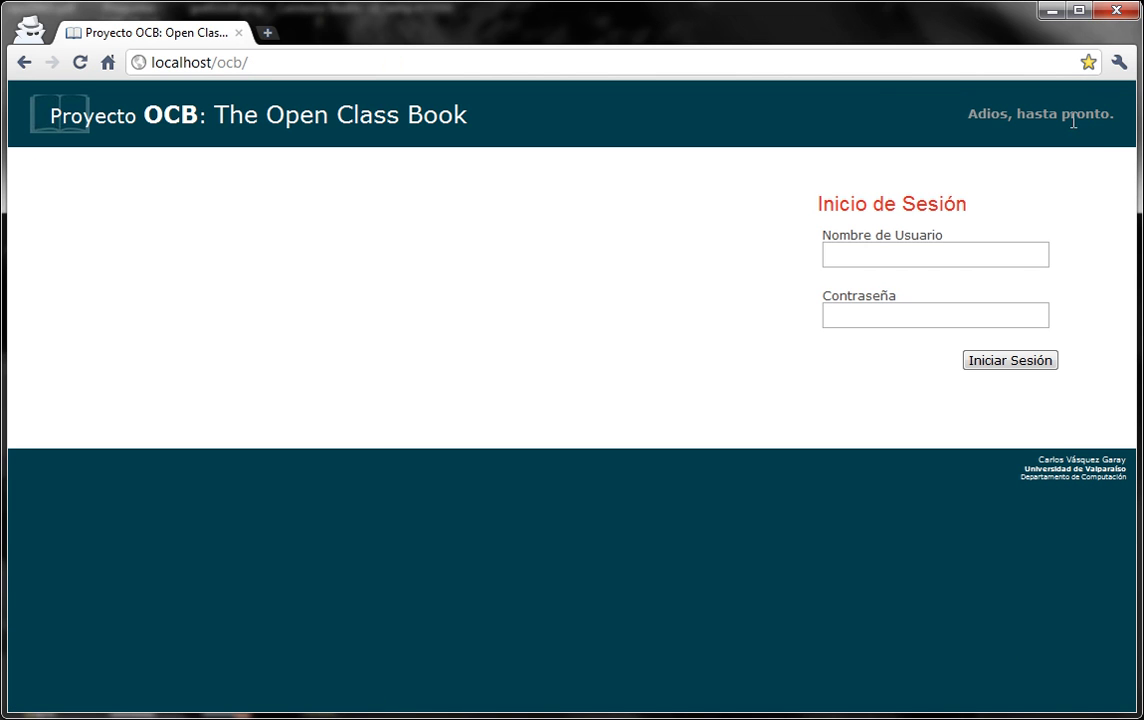
{"action": "left_click", "coordinate": [995, 245]}
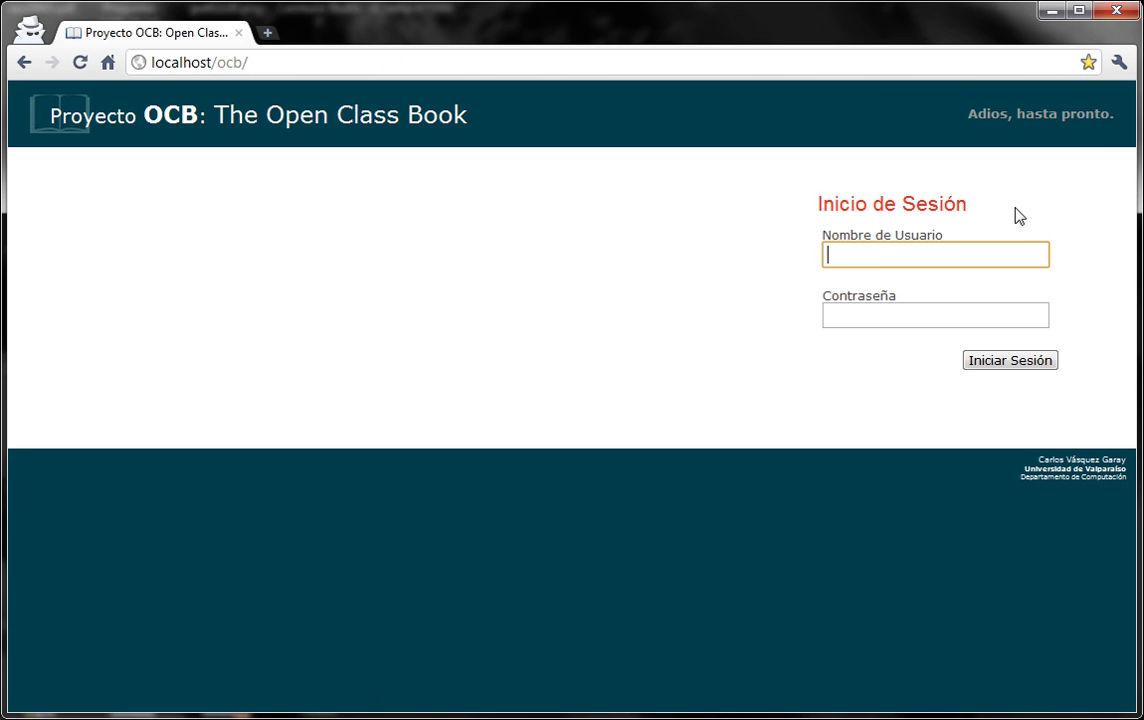
{"action": "key", "text": "Tab"}
{"action": "type", "text": "r"}
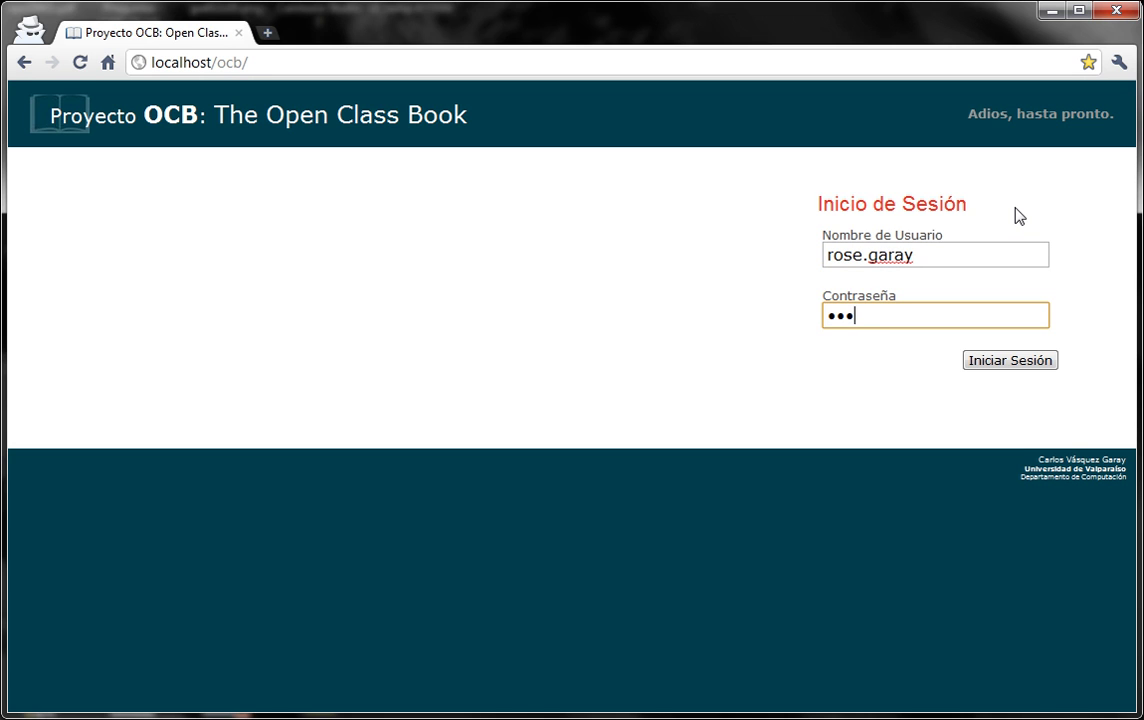
{"action": "left_click", "coordinate": [1034, 360]}
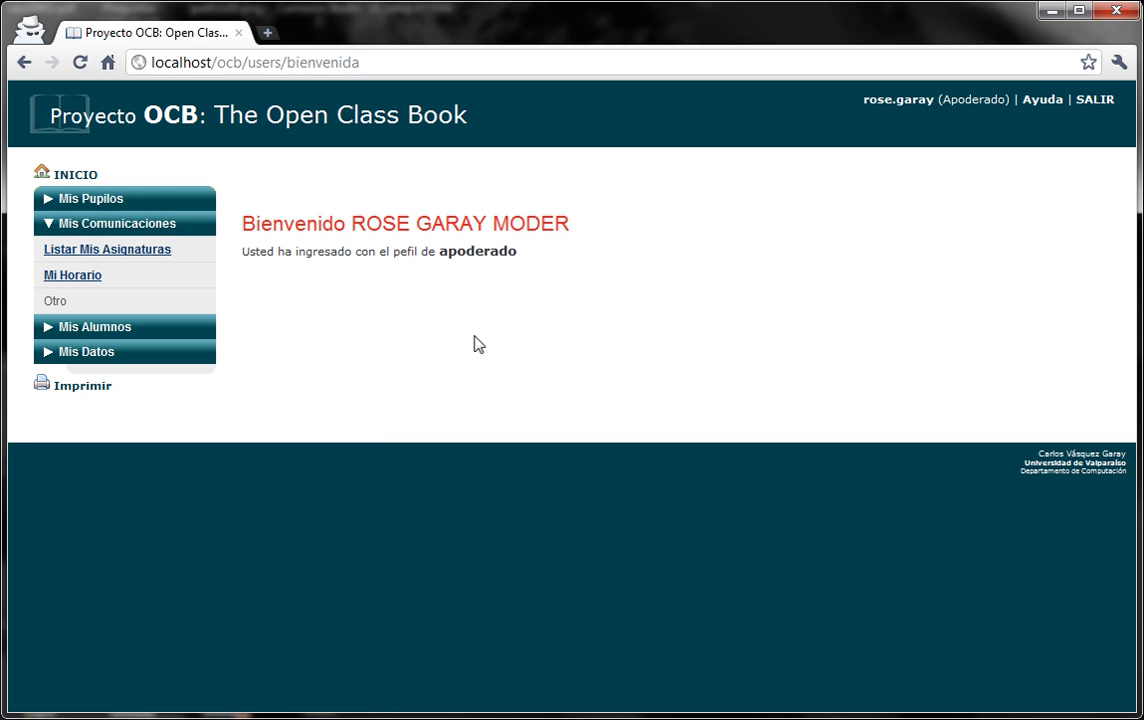
List the guardian's pupils via Mis Pupilos and open NUEVO NIÑO NUEVO AAAAA's record.
{"action": "left_click", "coordinate": [162, 230]}
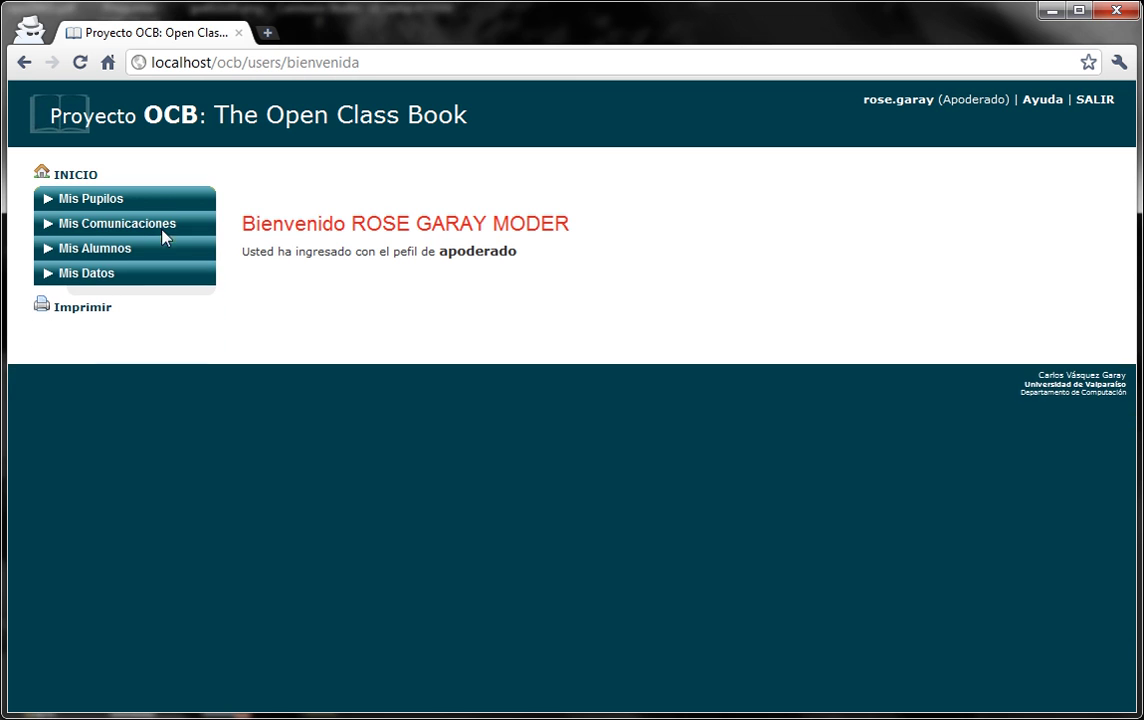
{"action": "left_click", "coordinate": [158, 203]}
{"action": "left_click", "coordinate": [123, 229]}
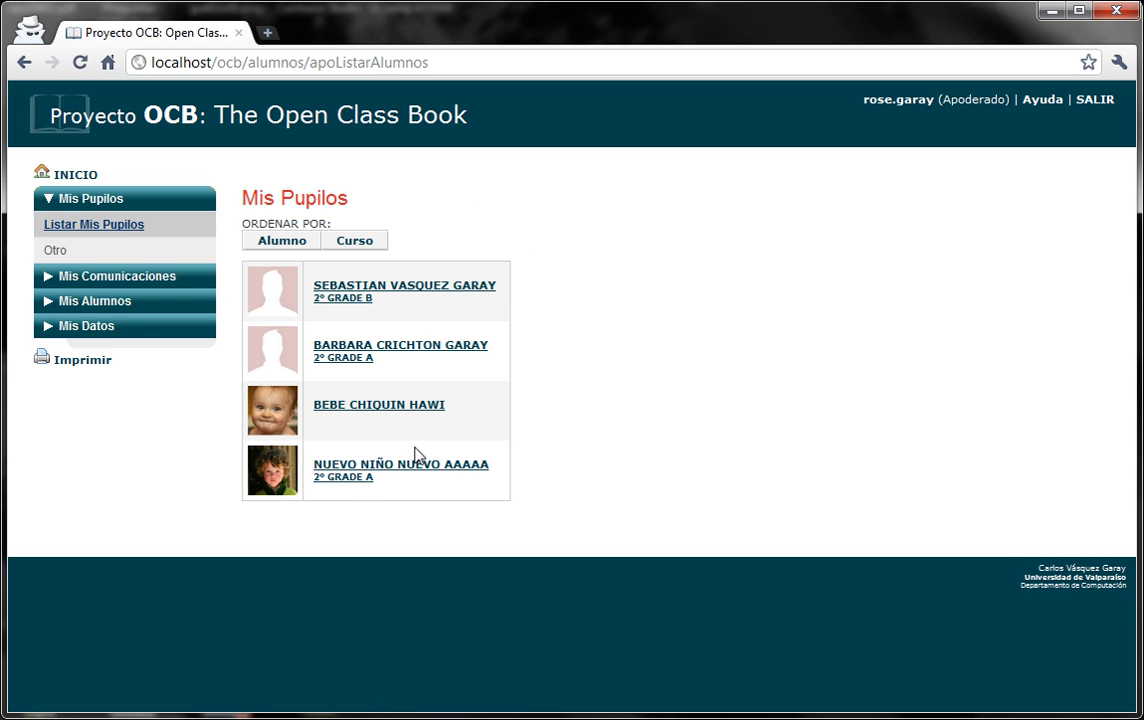
{"action": "left_click", "coordinate": [432, 472]}
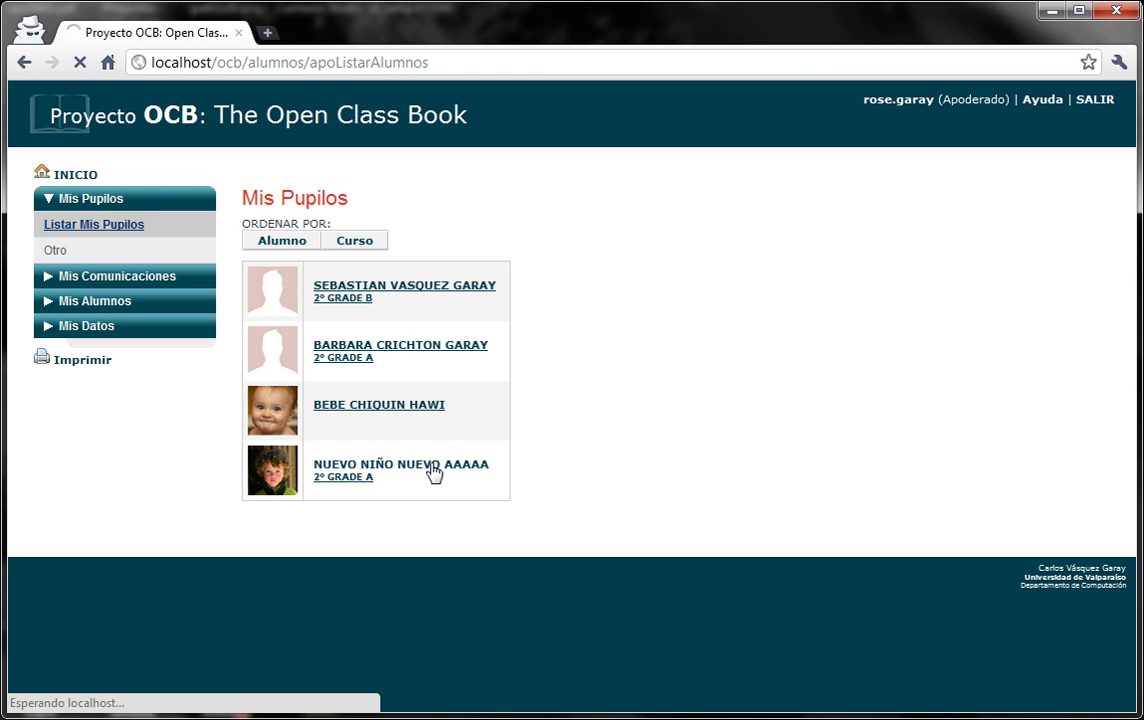
{"action": "scroll", "coordinate": [648, 372], "scroll_direction": "down", "scroll_amount": 2}
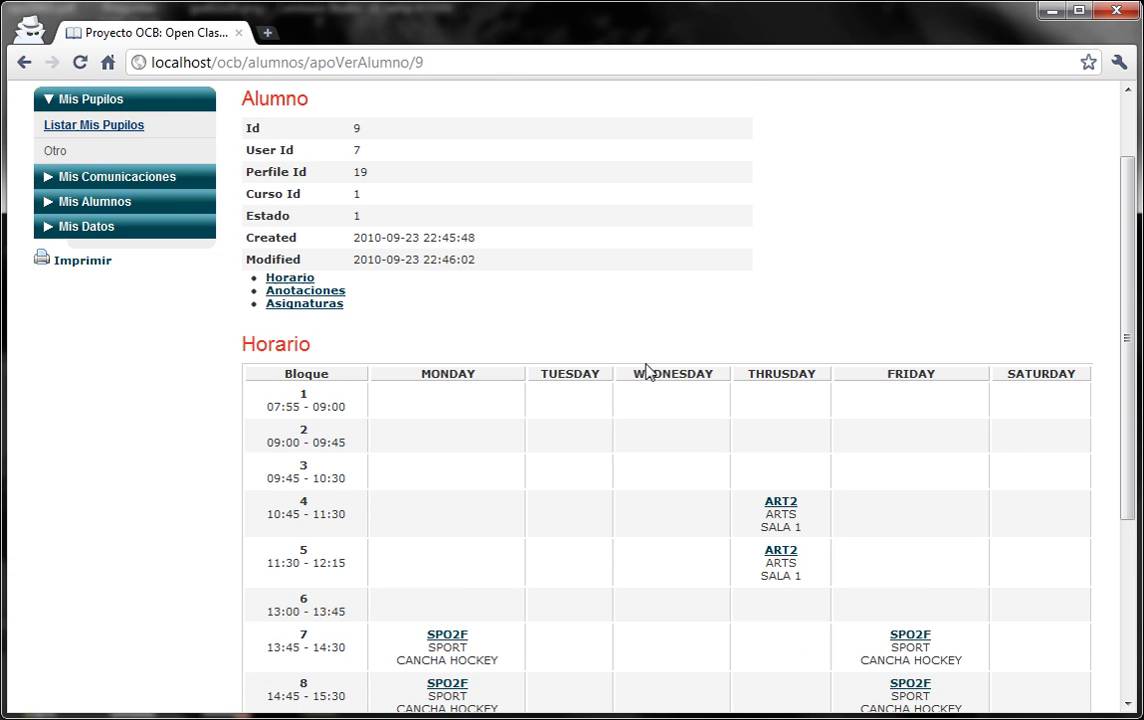
{"action": "scroll", "coordinate": [648, 372], "scroll_direction": "up", "scroll_amount": 2}
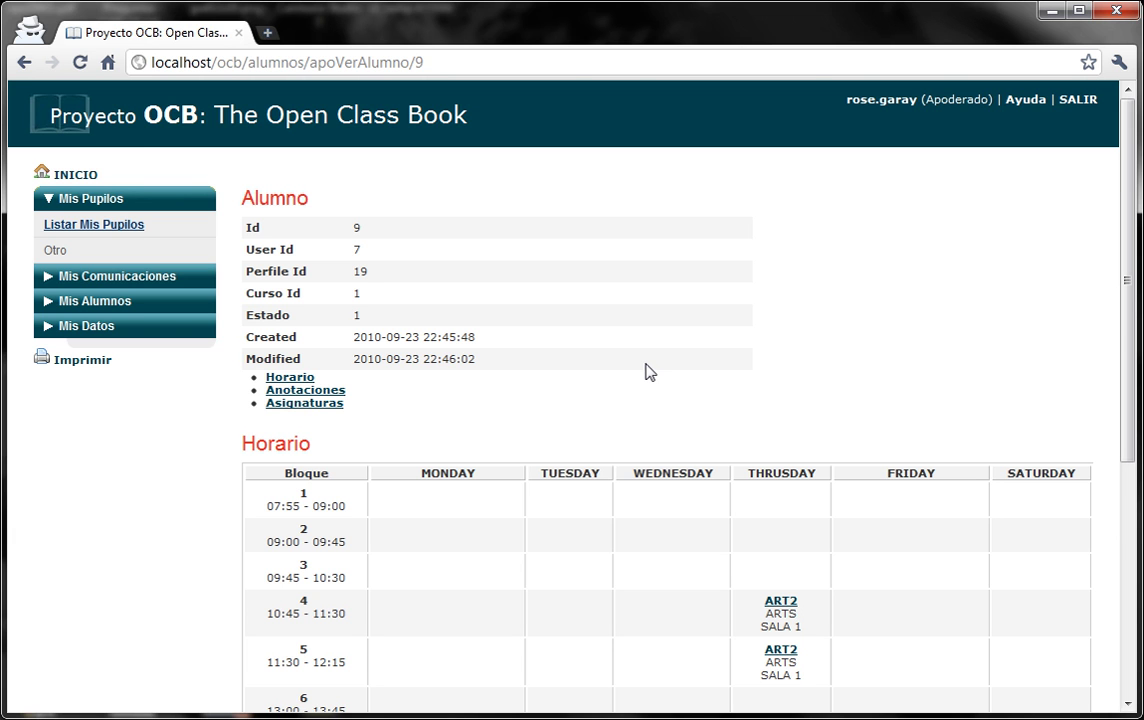
{"action": "scroll", "coordinate": [702, 388], "scroll_direction": "down", "scroll_amount": 2}
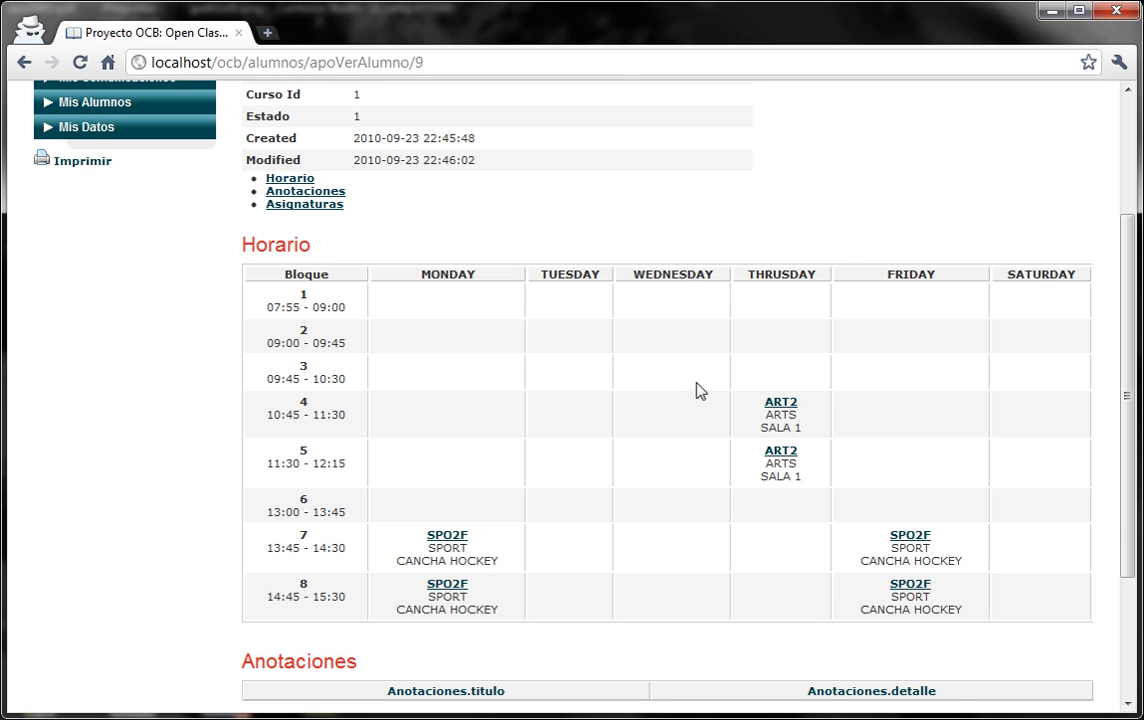
{"action": "scroll", "coordinate": [658, 388], "scroll_direction": "up", "scroll_amount": 2}
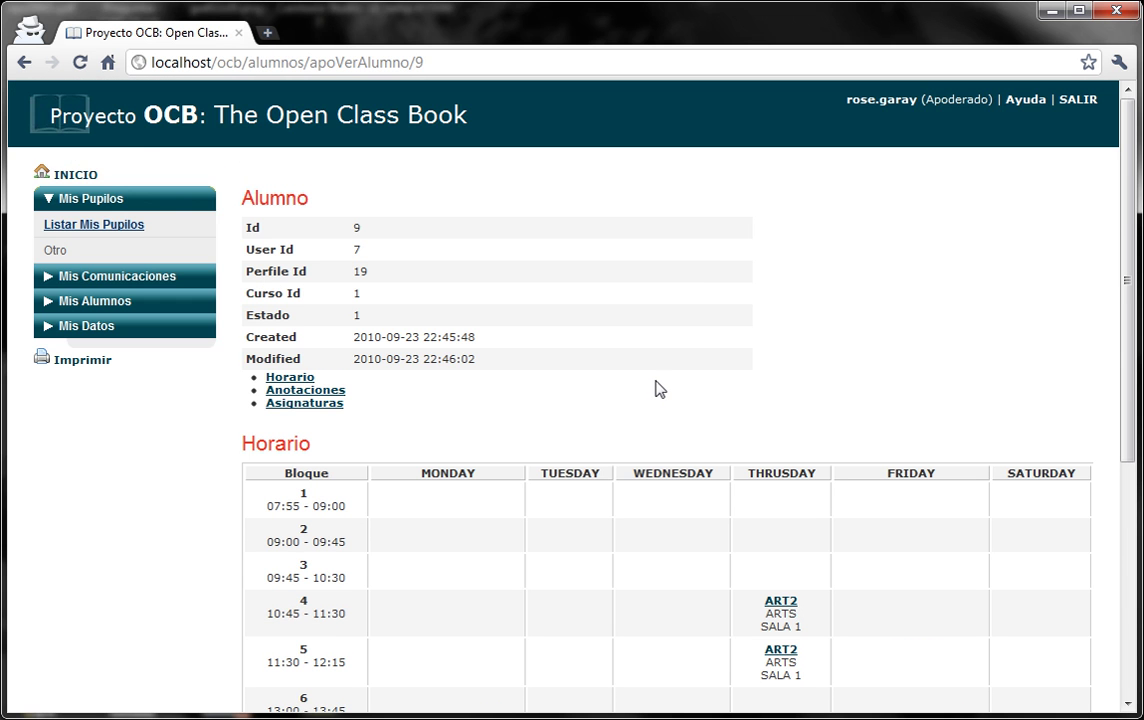
{"action": "scroll", "coordinate": [655, 382], "scroll_direction": "down", "scroll_amount": 1}
{"action": "scroll", "coordinate": [652, 375], "scroll_direction": "down", "scroll_amount": 2}
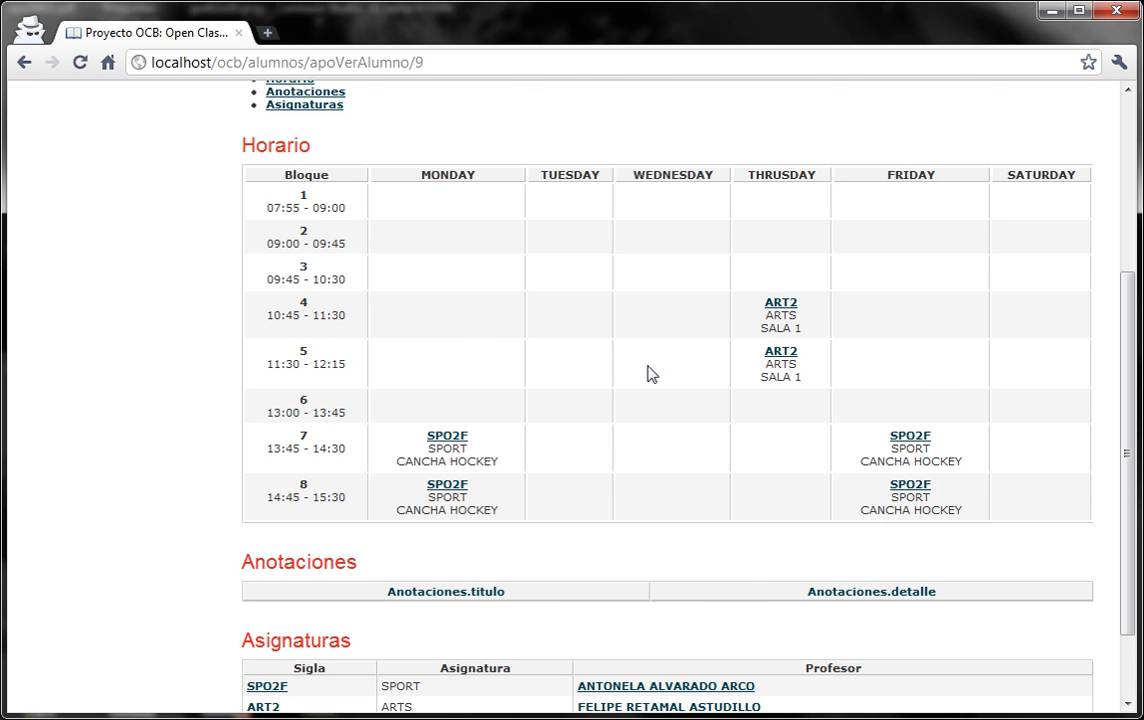
{"action": "scroll", "coordinate": [650, 374], "scroll_direction": "down", "scroll_amount": 1}
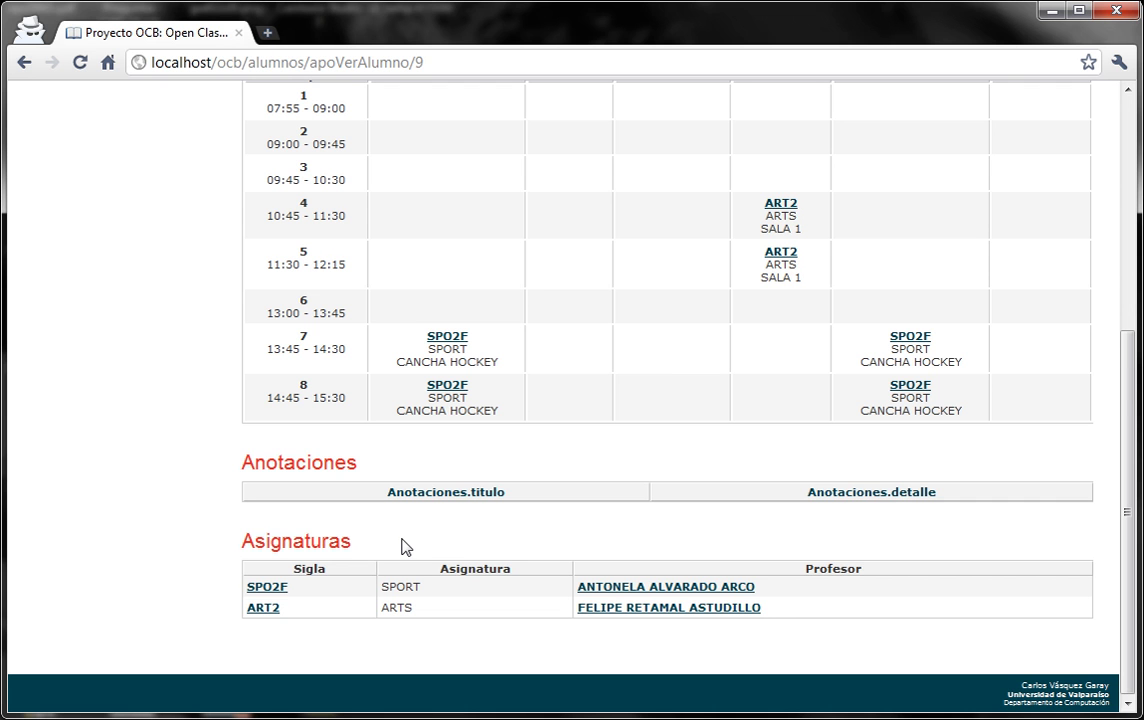
{"action": "scroll", "coordinate": [487, 489], "scroll_direction": "up", "scroll_amount": 2}
{"action": "scroll", "coordinate": [487, 489], "scroll_direction": "up", "scroll_amount": 2}
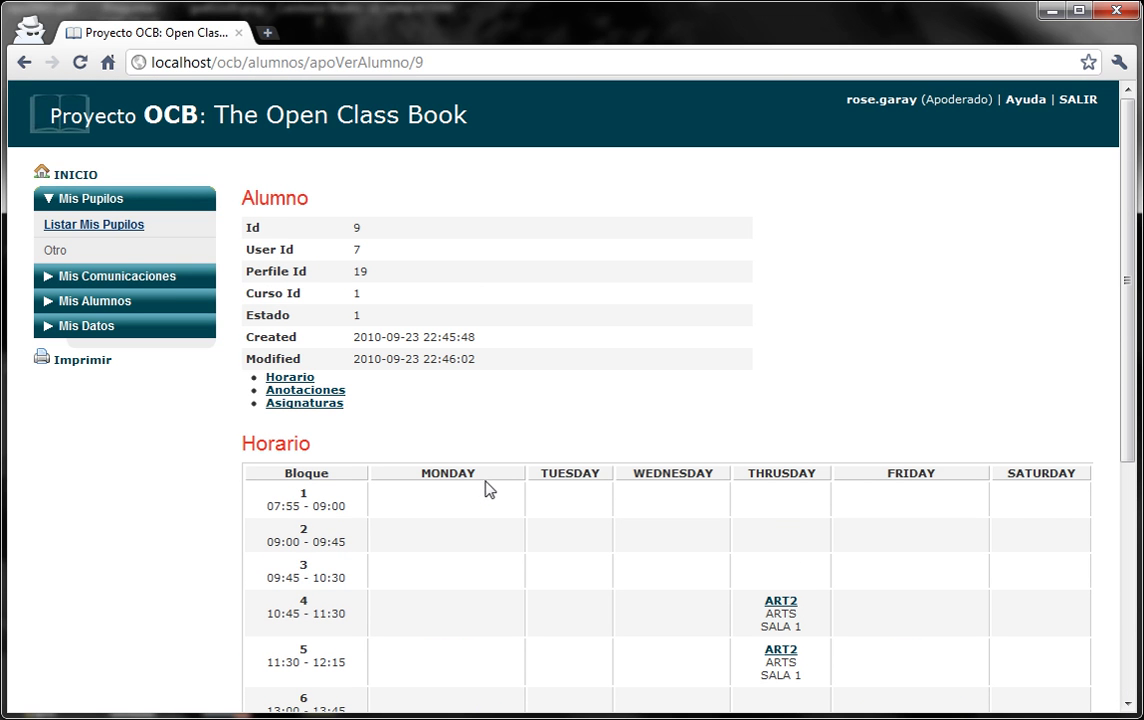
{"action": "scroll", "coordinate": [150, 320], "scroll_direction": "down", "scroll_amount": 4}
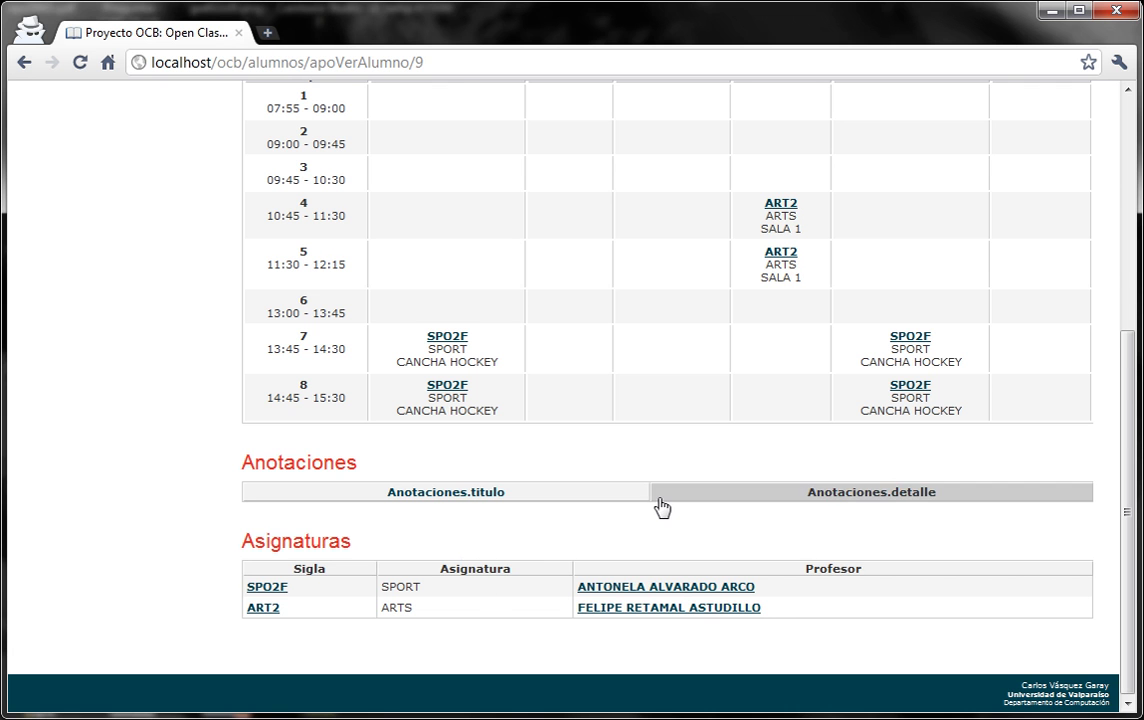
{"action": "scroll", "coordinate": [679, 513], "scroll_direction": "up", "scroll_amount": 4}
{"action": "scroll", "coordinate": [682, 513], "scroll_direction": "down", "scroll_amount": 3}
{"action": "scroll", "coordinate": [682, 513], "scroll_direction": "down", "scroll_amount": 1}
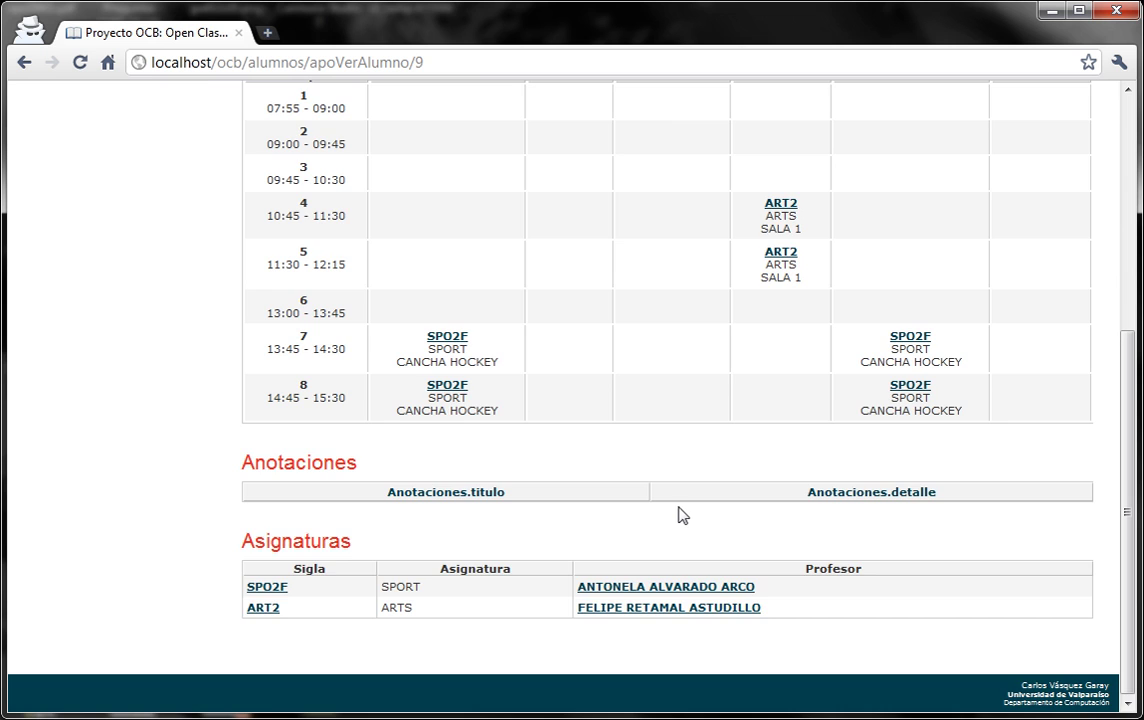
{"action": "scroll", "coordinate": [680, 512], "scroll_direction": "up", "scroll_amount": 4}
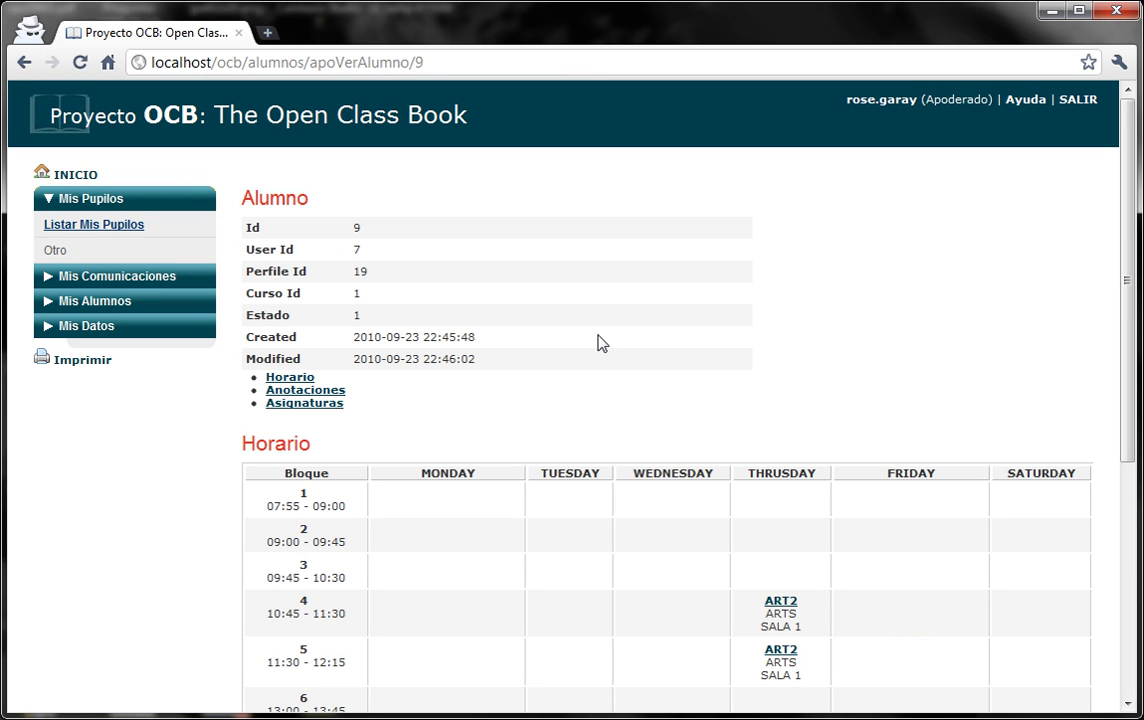